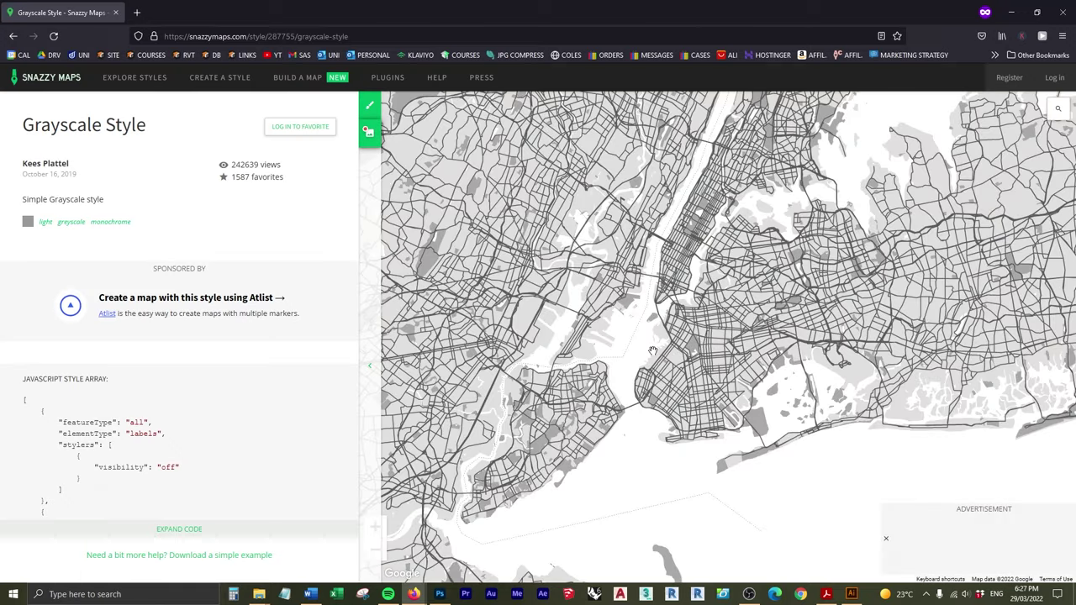
Step: Pan the style preview map, then scroll the Snazzy Maps home page down to the Most Recent styles
drag(652, 349, 798, 365)
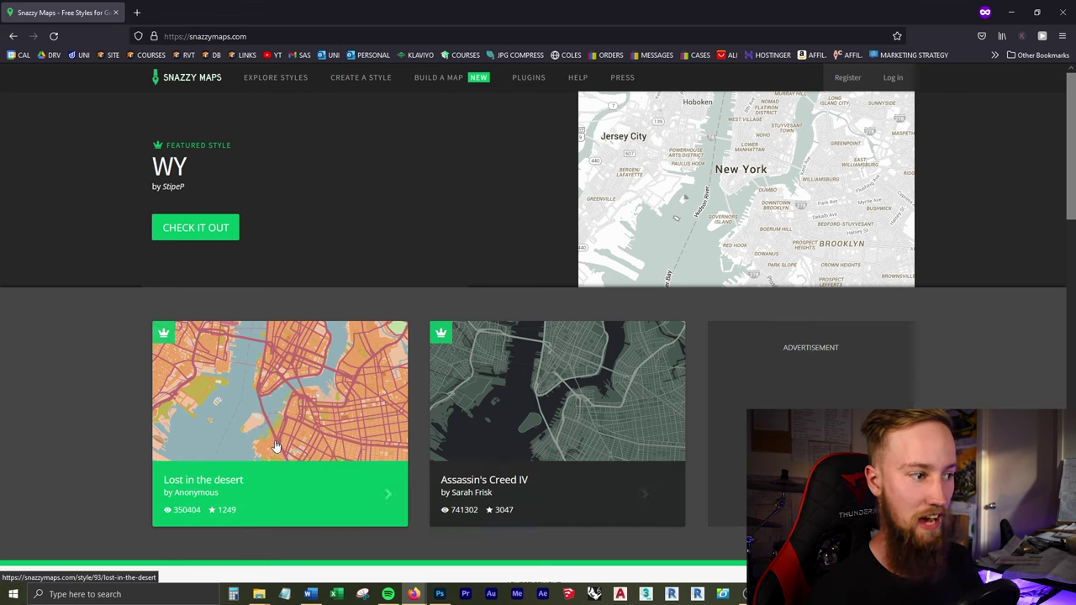
scroll(648, 379, down, 3)
scroll(625, 264, down, 2)
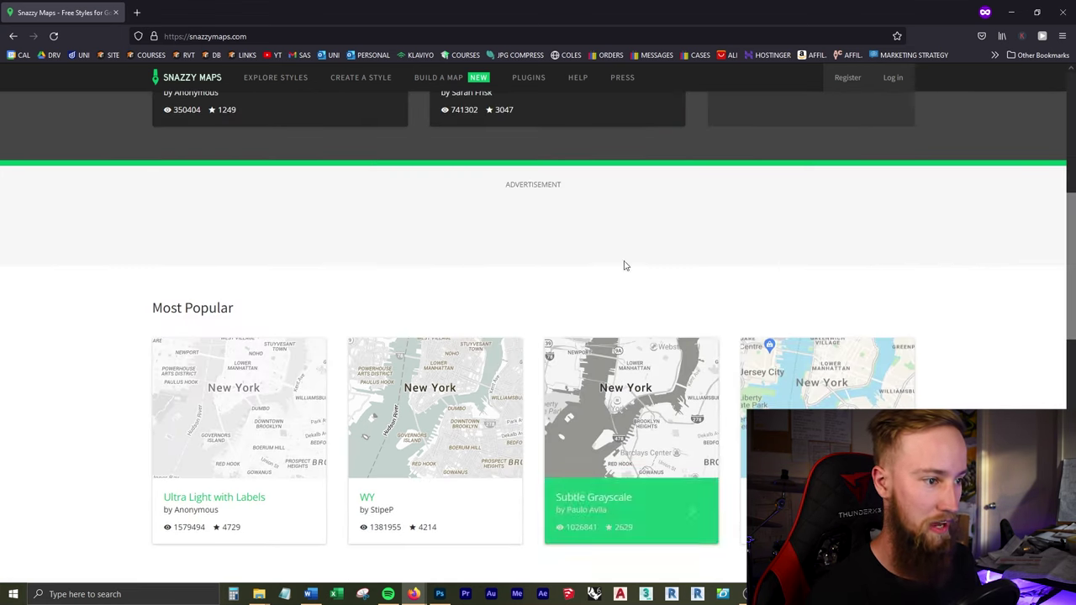
scroll(286, 307, down, 2)
scroll(120, 308, down, 3)
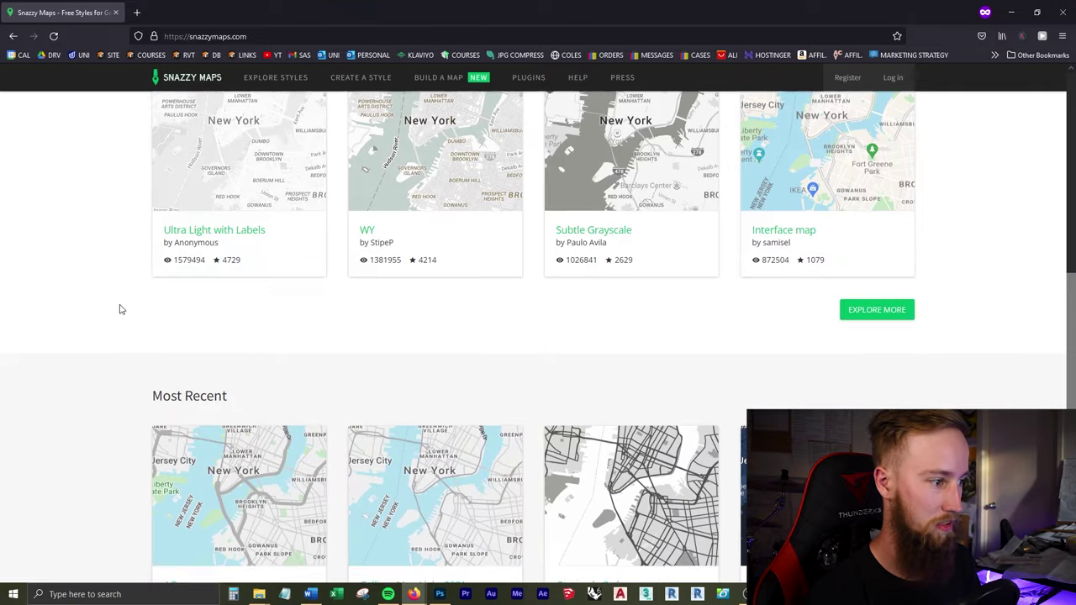
scroll(120, 305, down, 1)
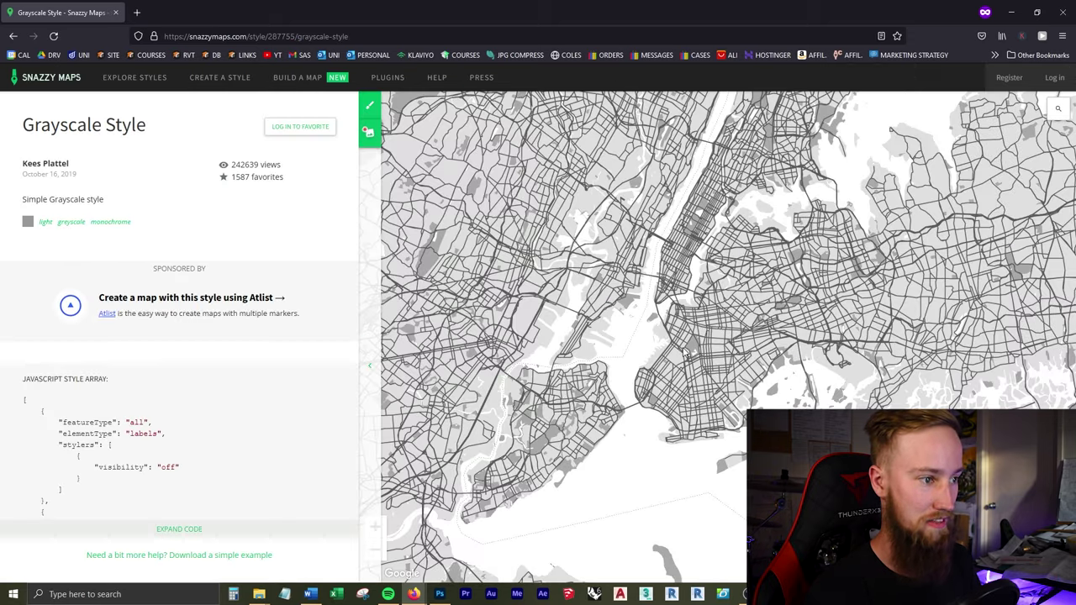
Step: Zoom the Grayscale preview out from New York to the world, then zoom into Hobart, Tasmania
drag(652, 350, 790, 358)
drag(768, 413, 742, 359)
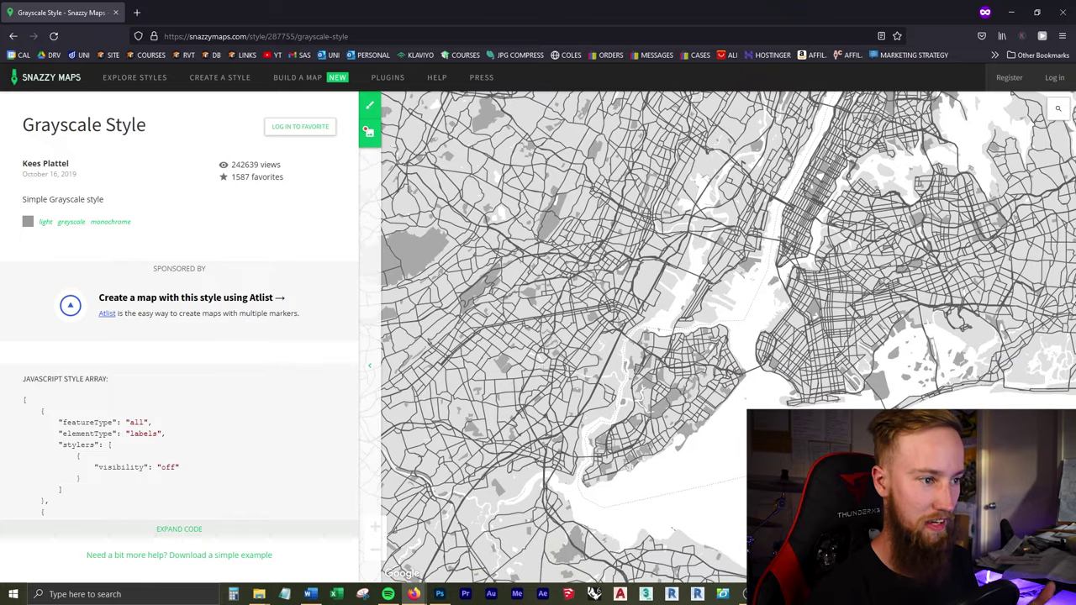
scroll(674, 379, down, 5)
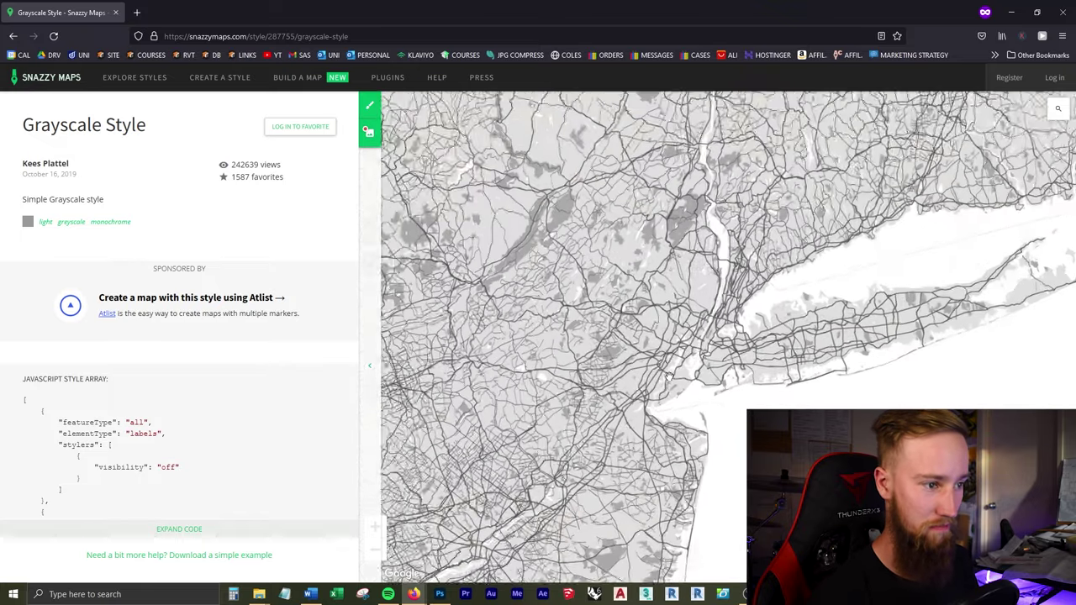
scroll(670, 379, down, 5)
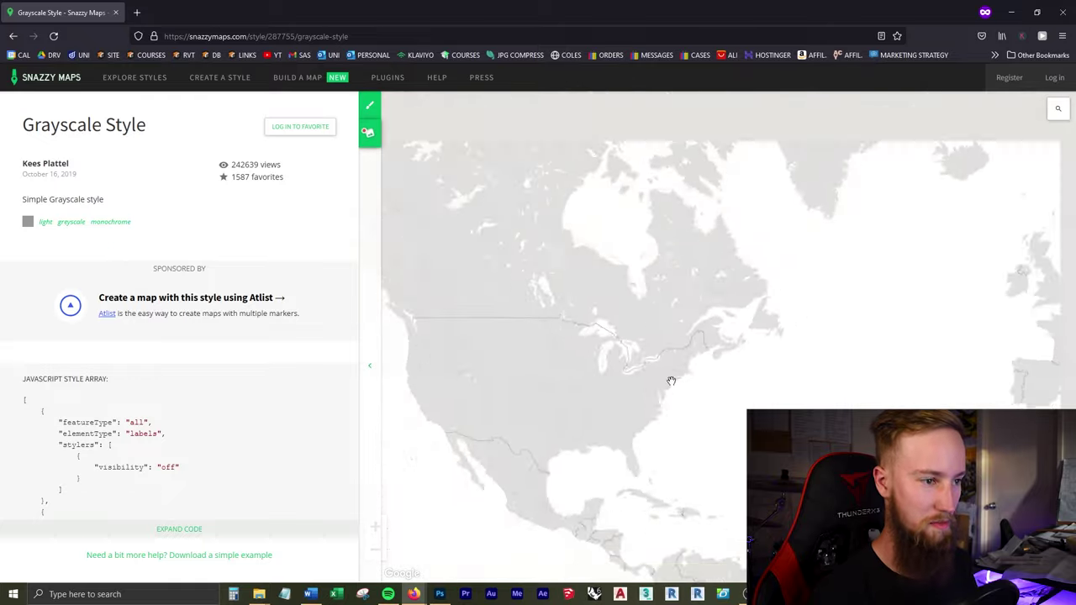
scroll(800, 430, up, 5)
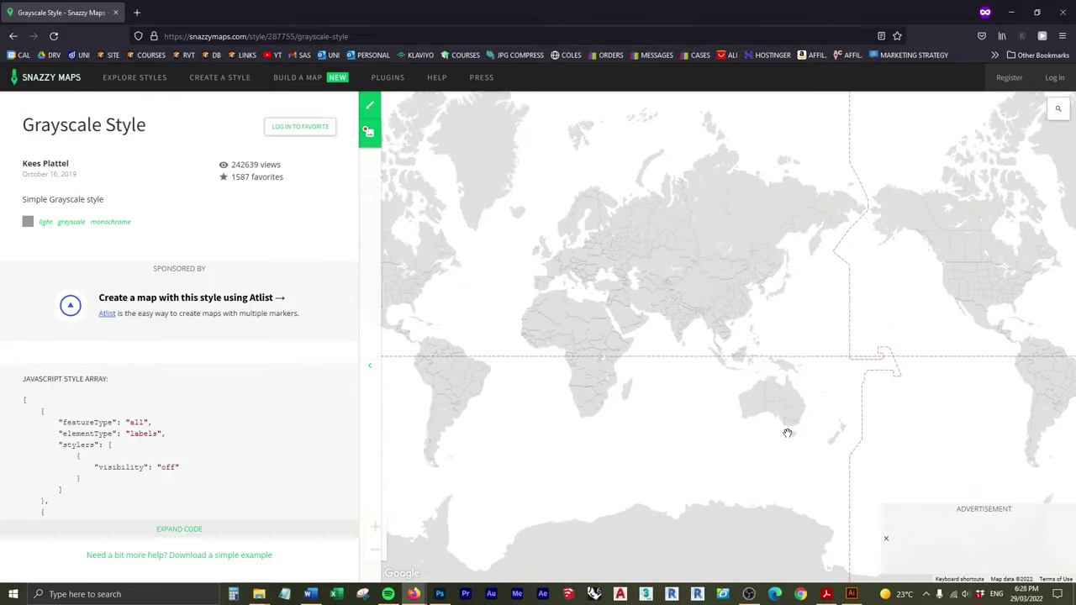
scroll(798, 431, up, 5)
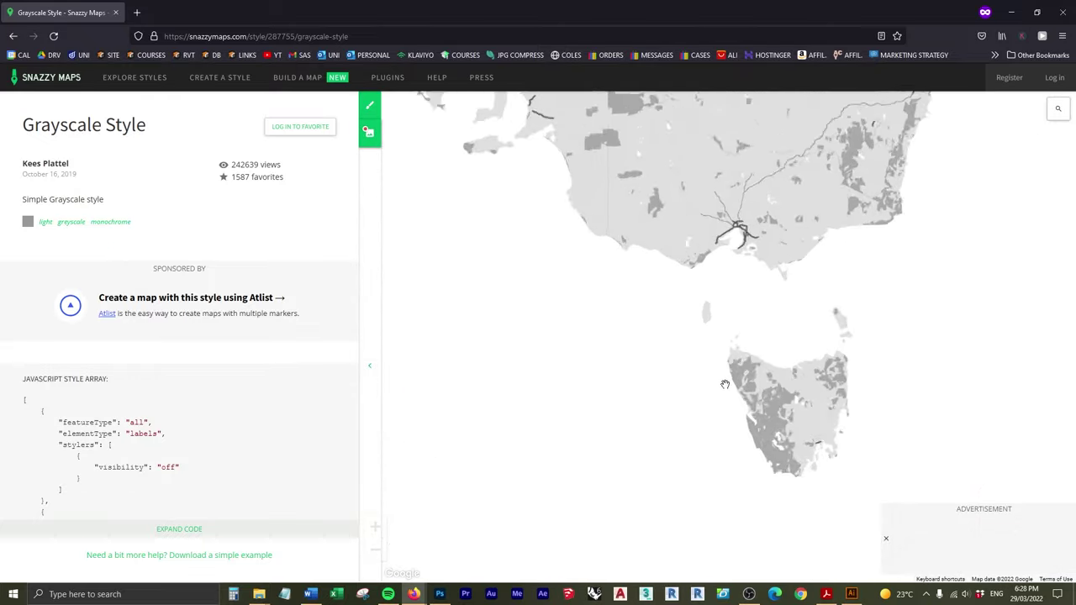
scroll(597, 378, up, 3)
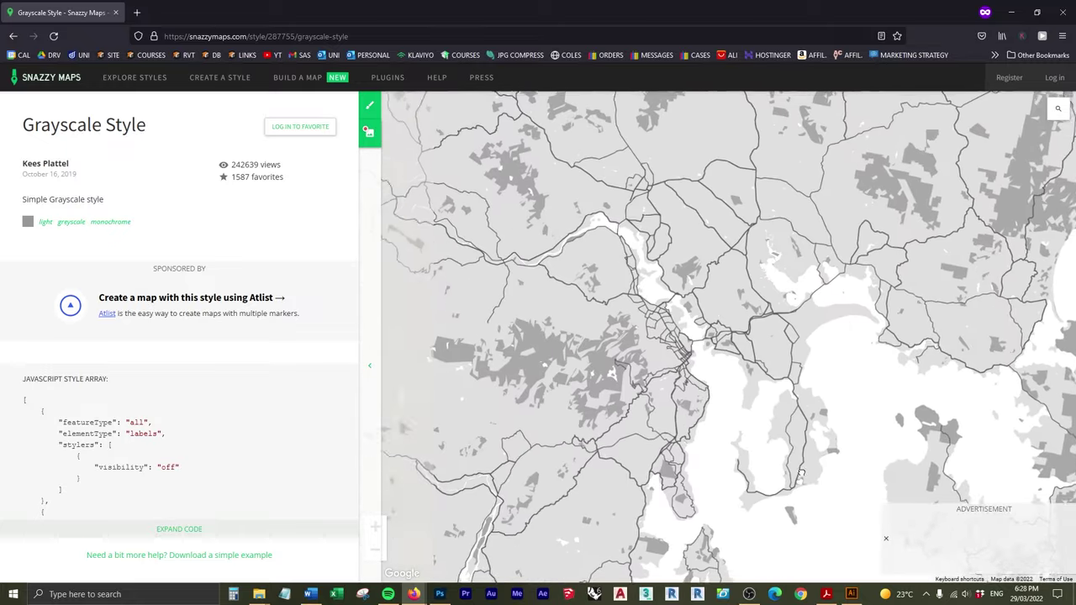
drag(617, 302, 685, 324)
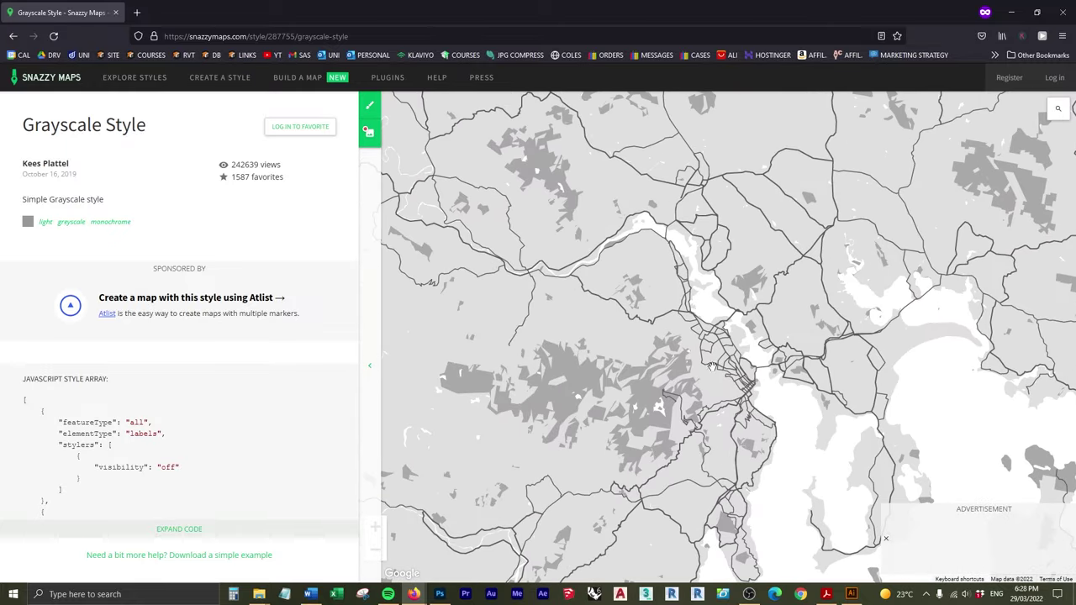
scroll(705, 352, up, 2)
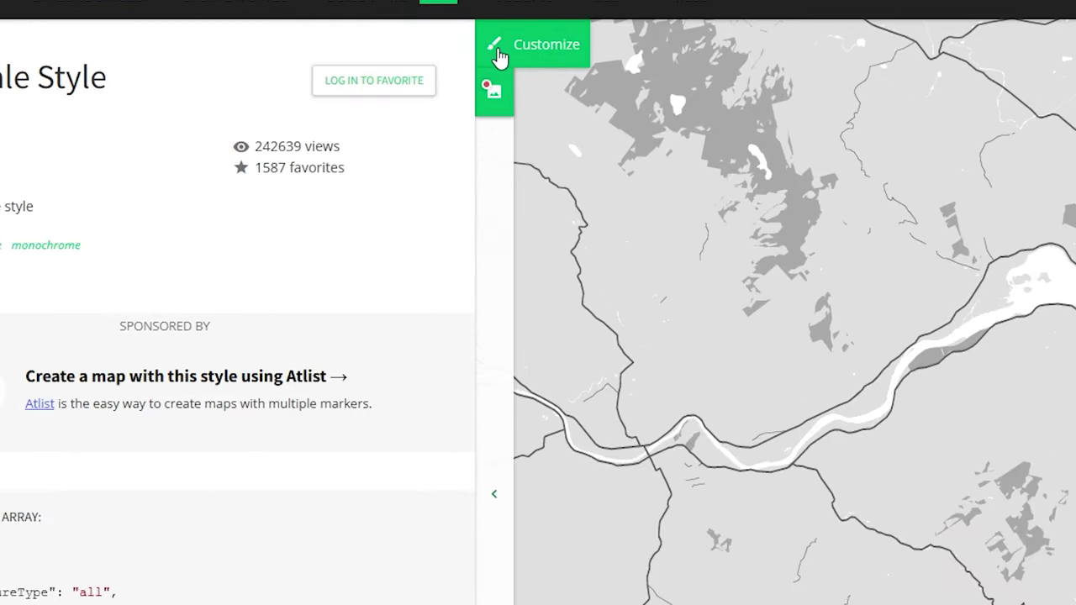
Step: In the style editor, set Water > Geometry > Fill to custom colour #0090ff
click(499, 56)
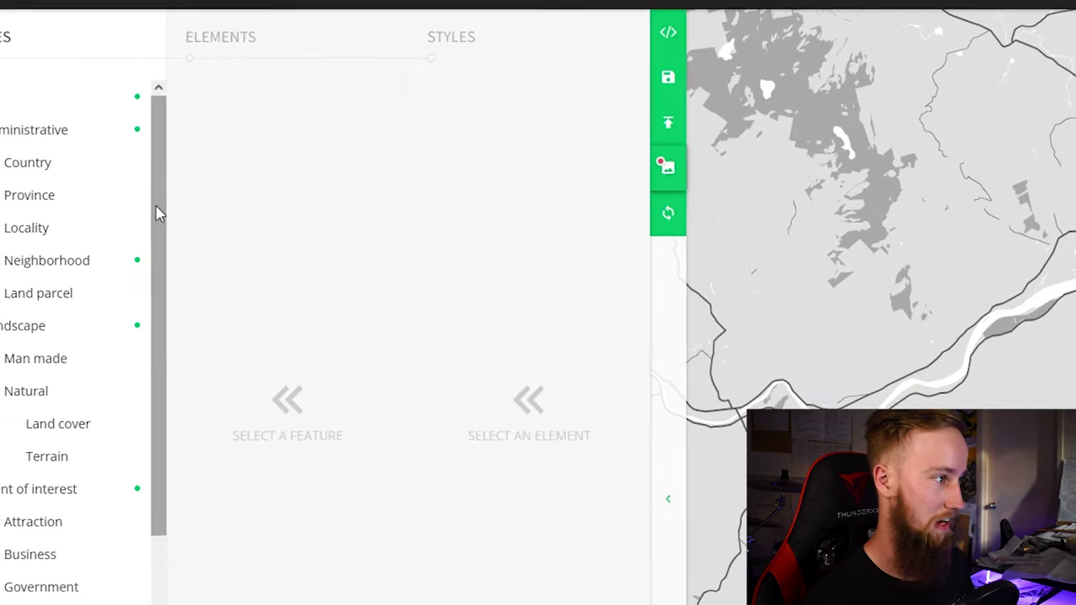
drag(202, 172, 235, 430)
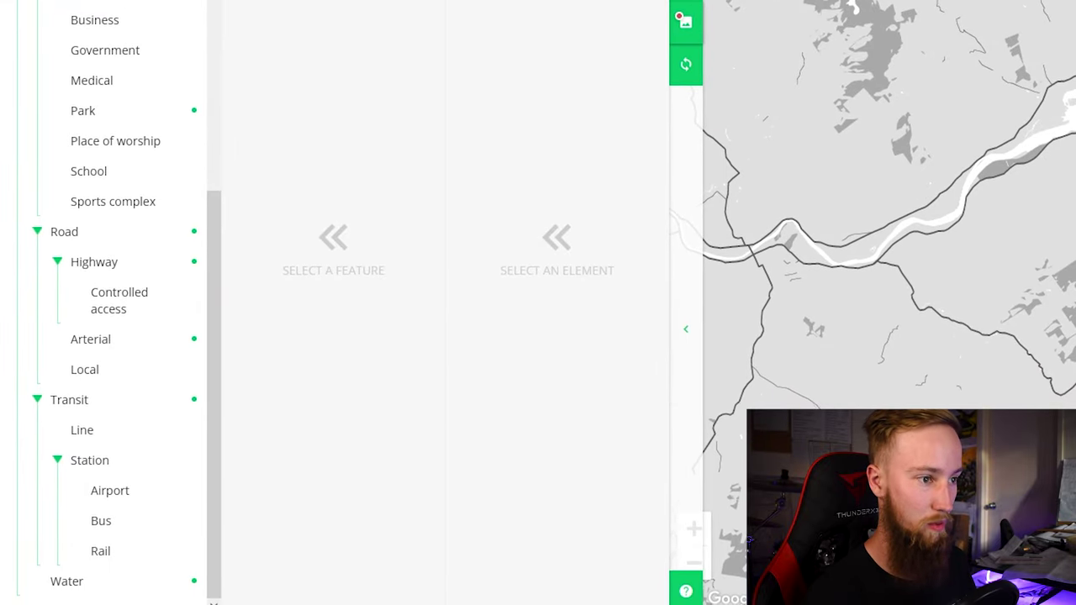
click(98, 579)
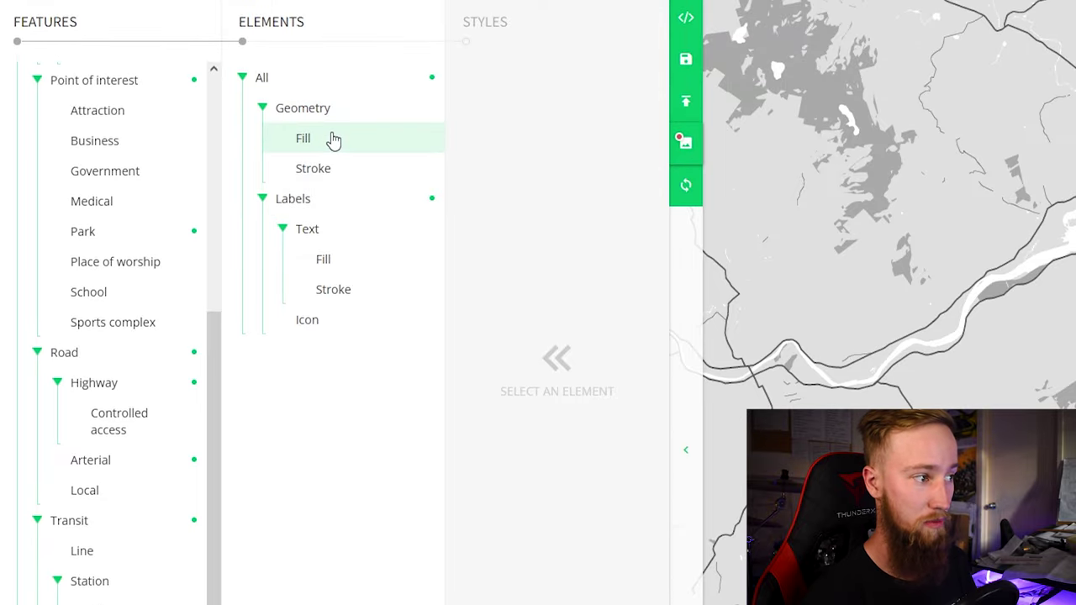
click(334, 139)
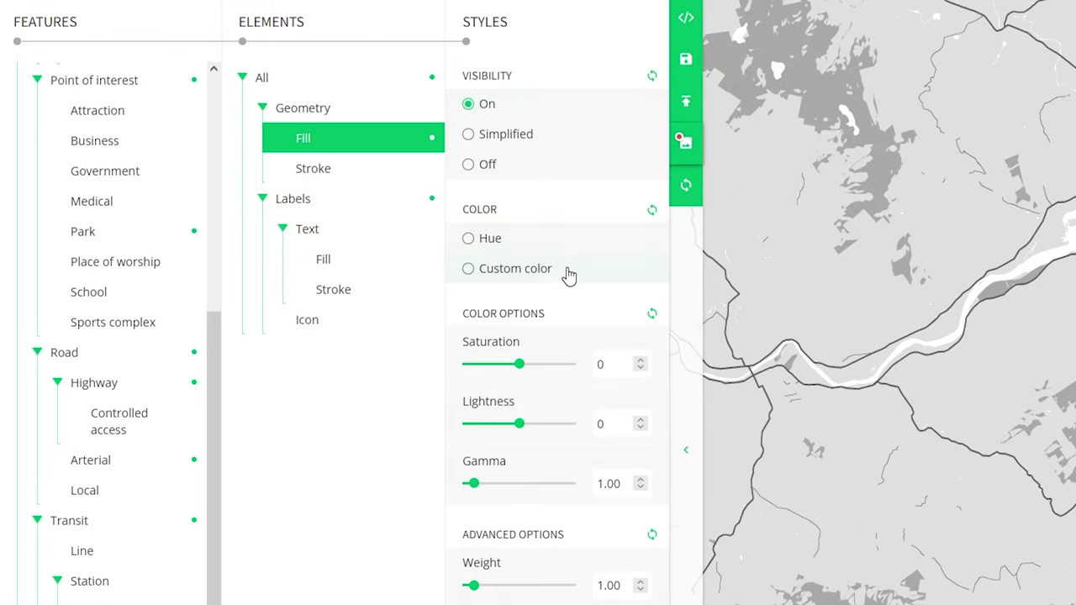
click(515, 270)
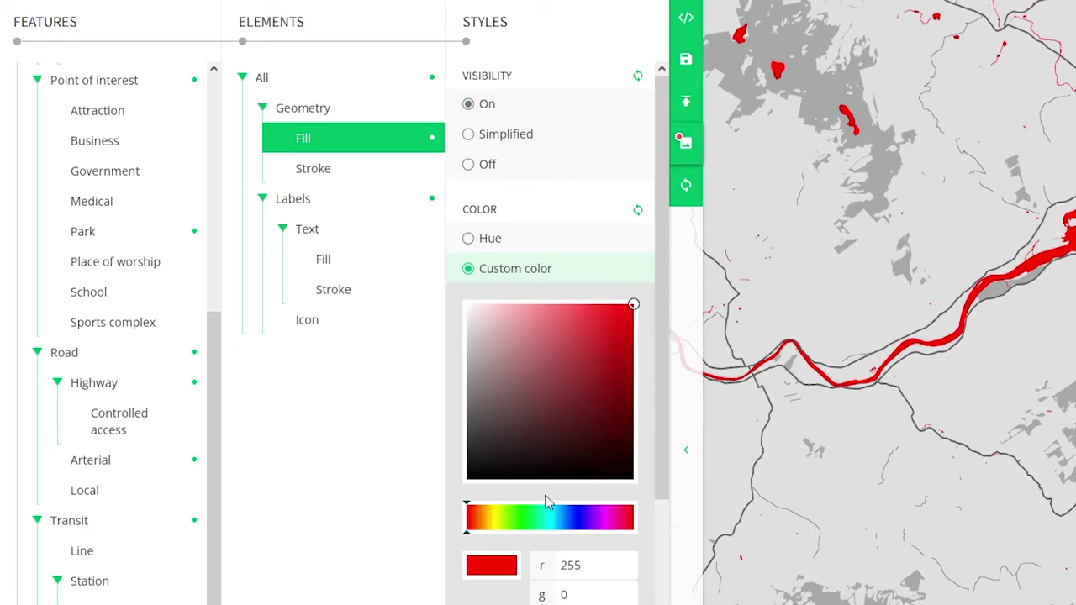
click(563, 517)
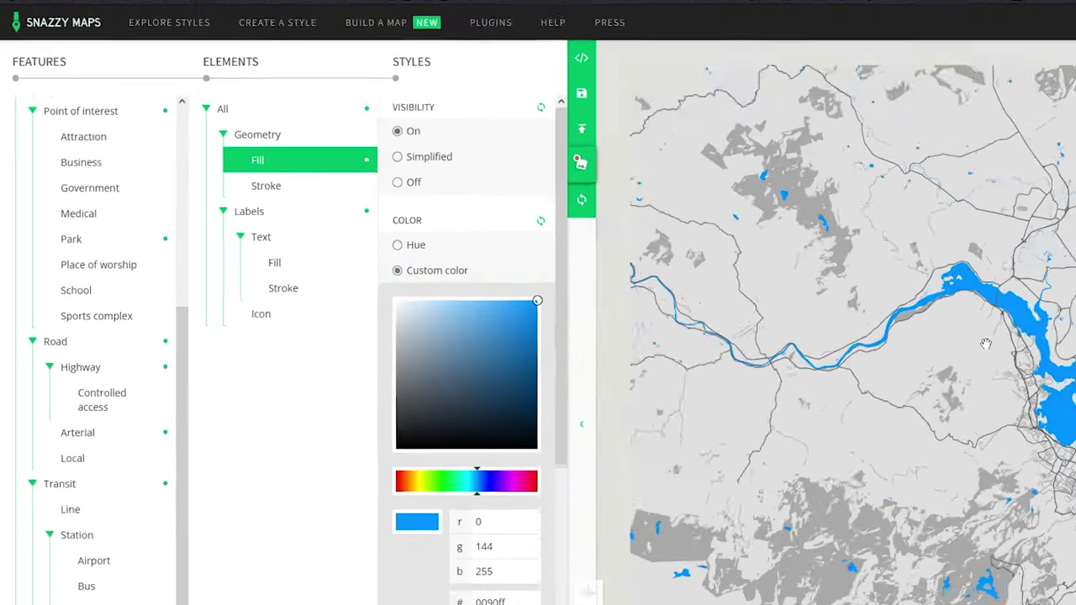
scroll(1067, 451, down, 5)
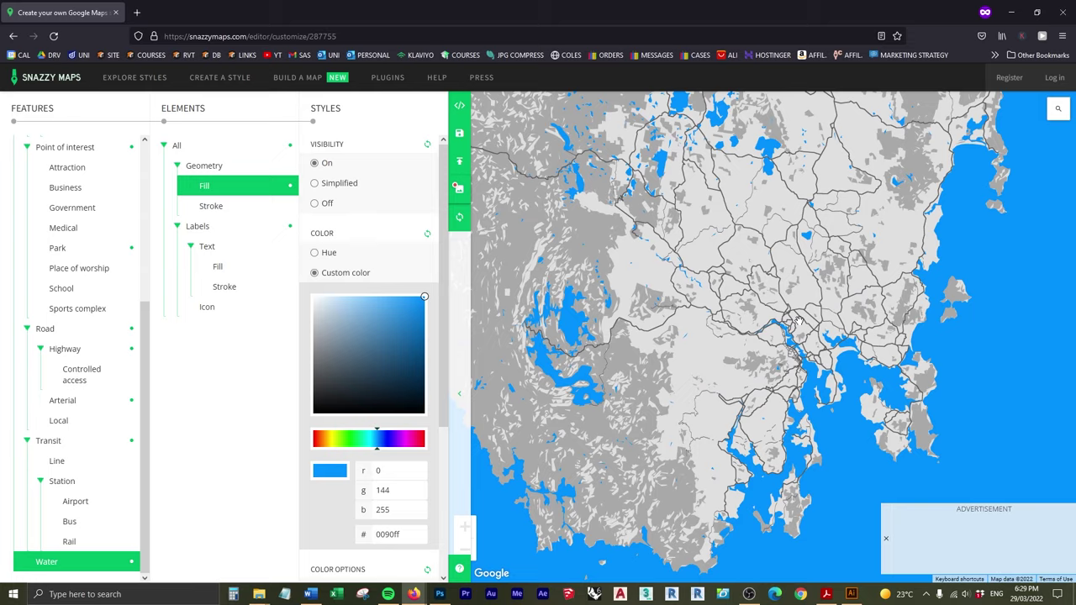
scroll(796, 321, up, 3)
drag(797, 320, 766, 329)
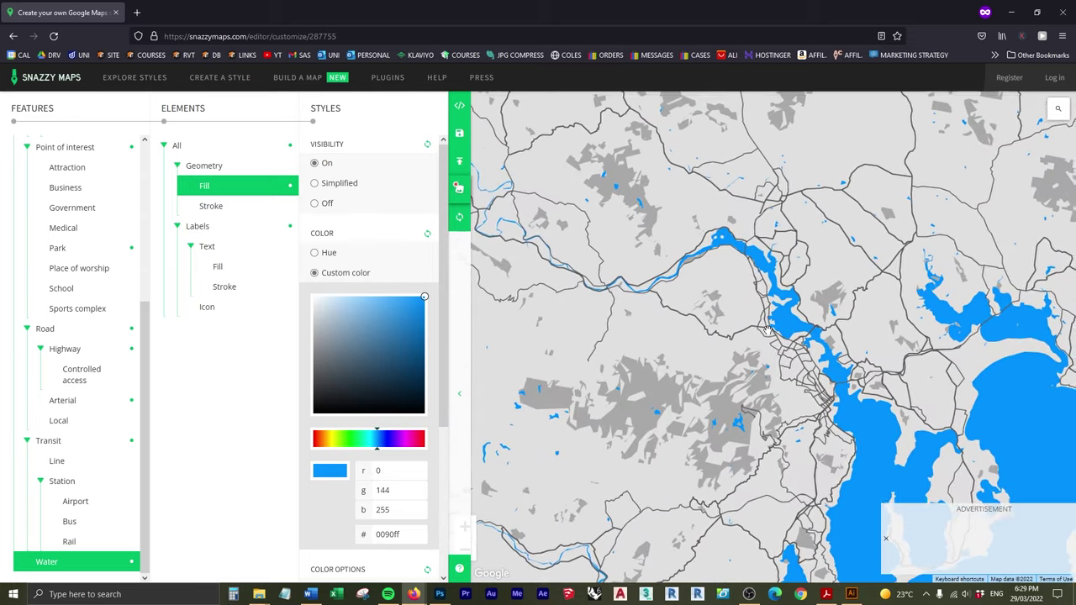
scroll(766, 330, up, 2)
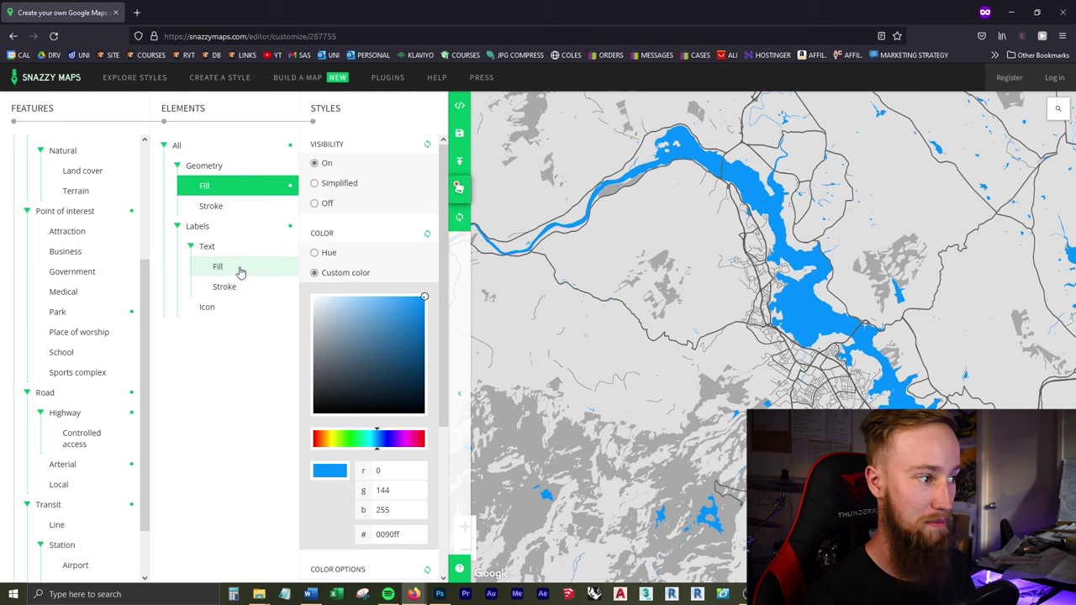
Step: Turn Labels > Text > Fill visibility Off so names like River Derwent disappear
click(217, 269)
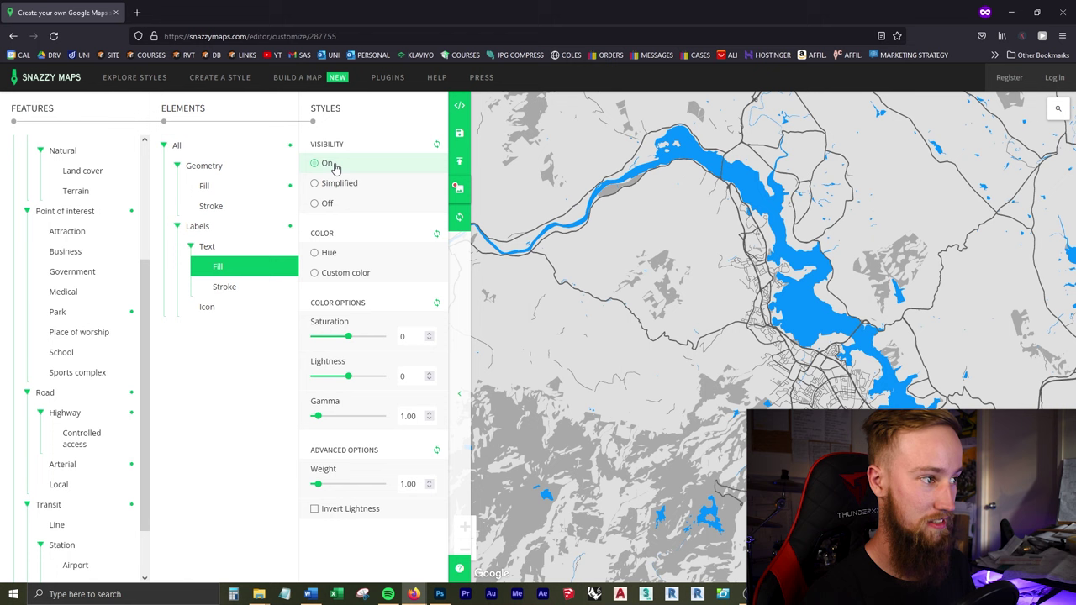
scroll(848, 270, up, 2)
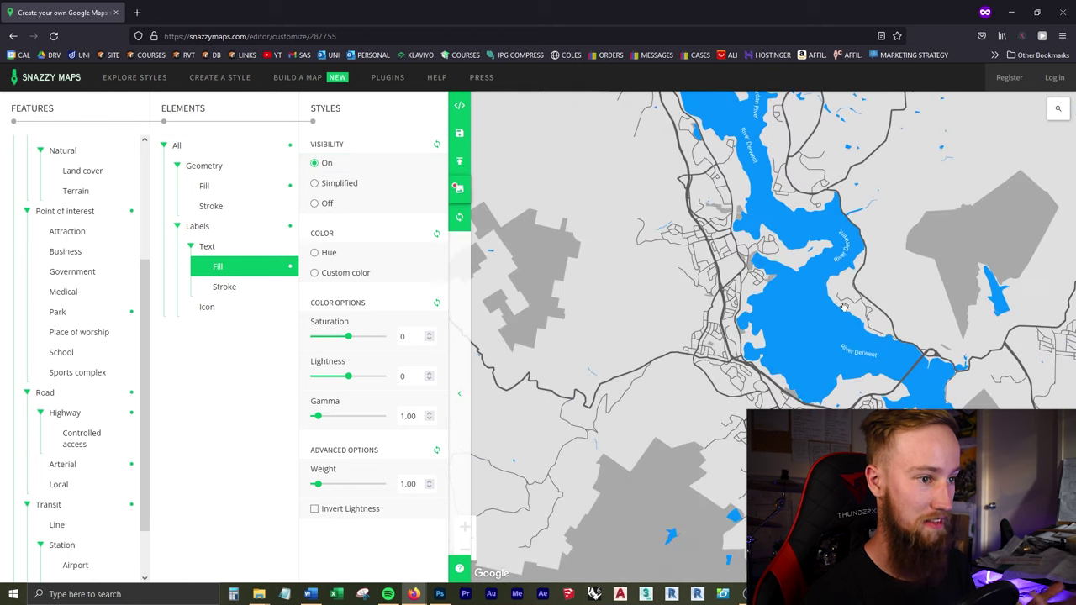
scroll(866, 367, down, 2)
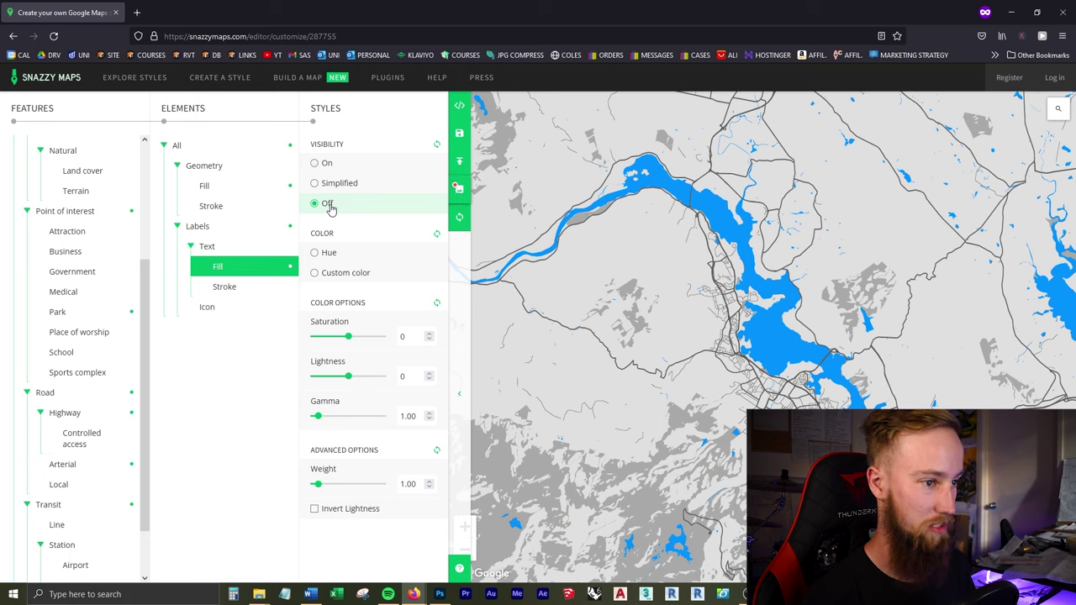
scroll(112, 457, up, 3)
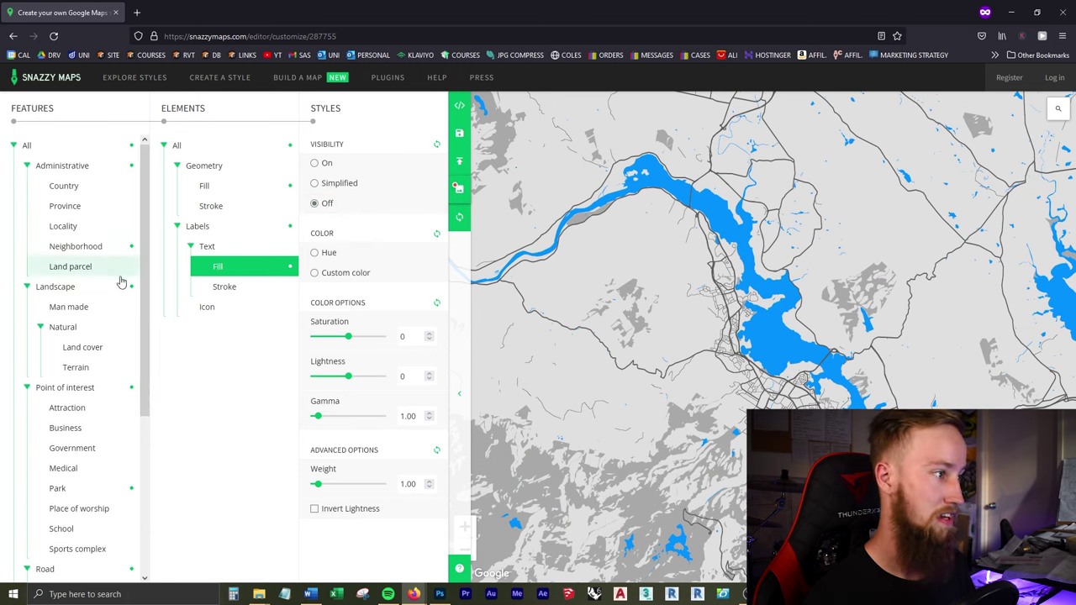
scroll(92, 294, down, 2)
scroll(97, 214, up, 1)
scroll(100, 219, up, 1)
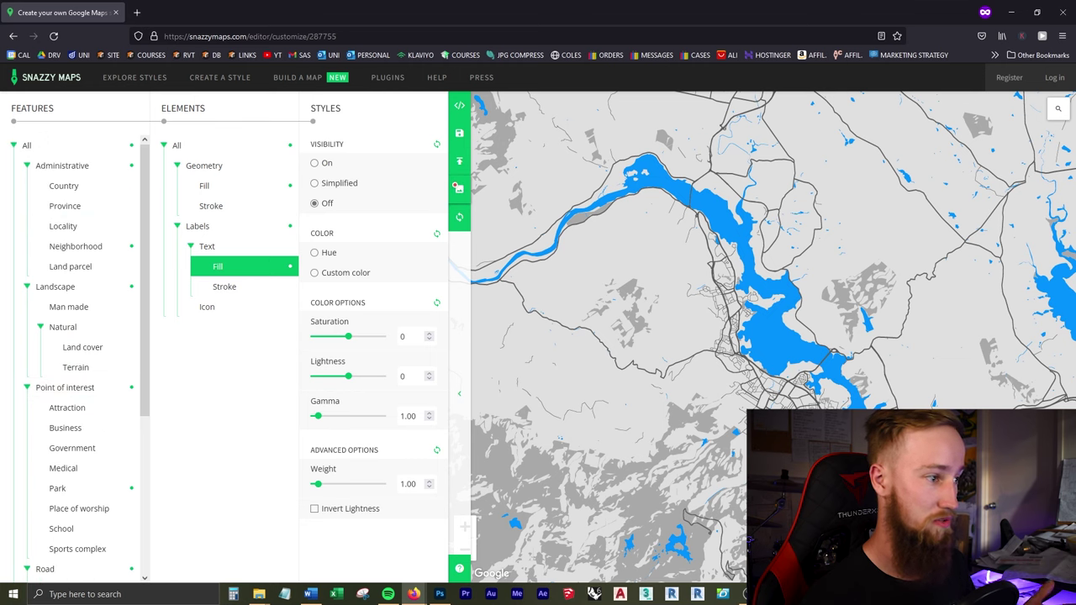
scroll(93, 411, down, 3)
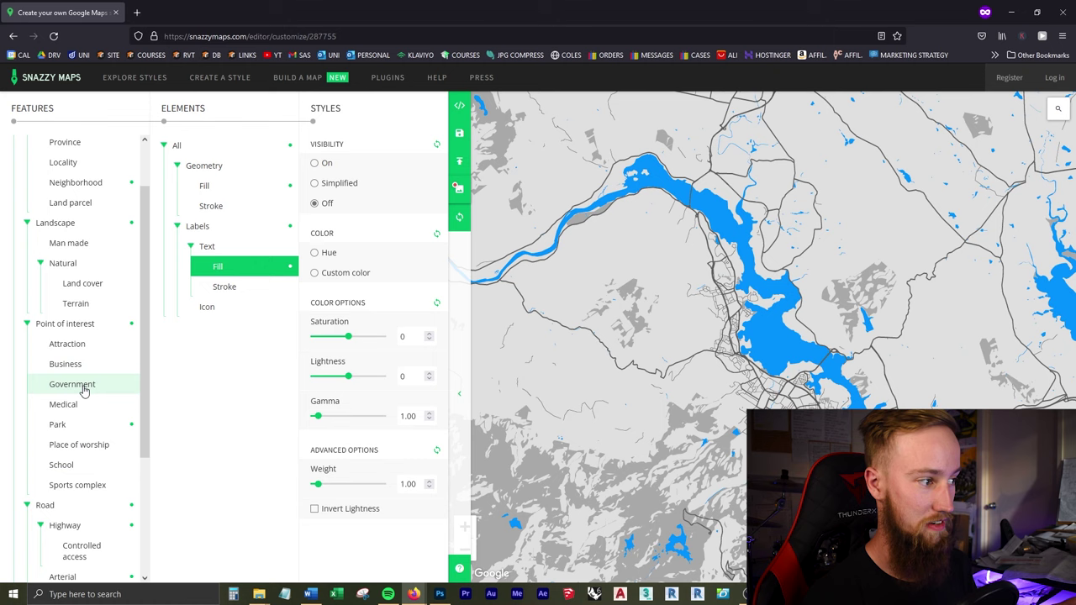
Step: Set Park > Geometry > Fill to custom bright green #00ff69 (0, 255, 105)
click(75, 429)
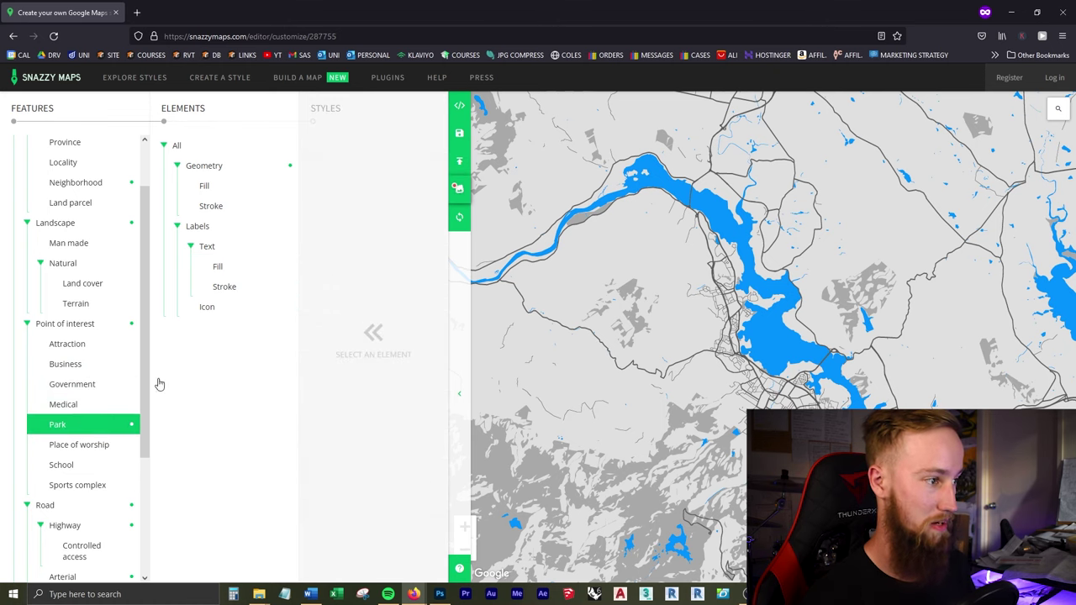
click(214, 188)
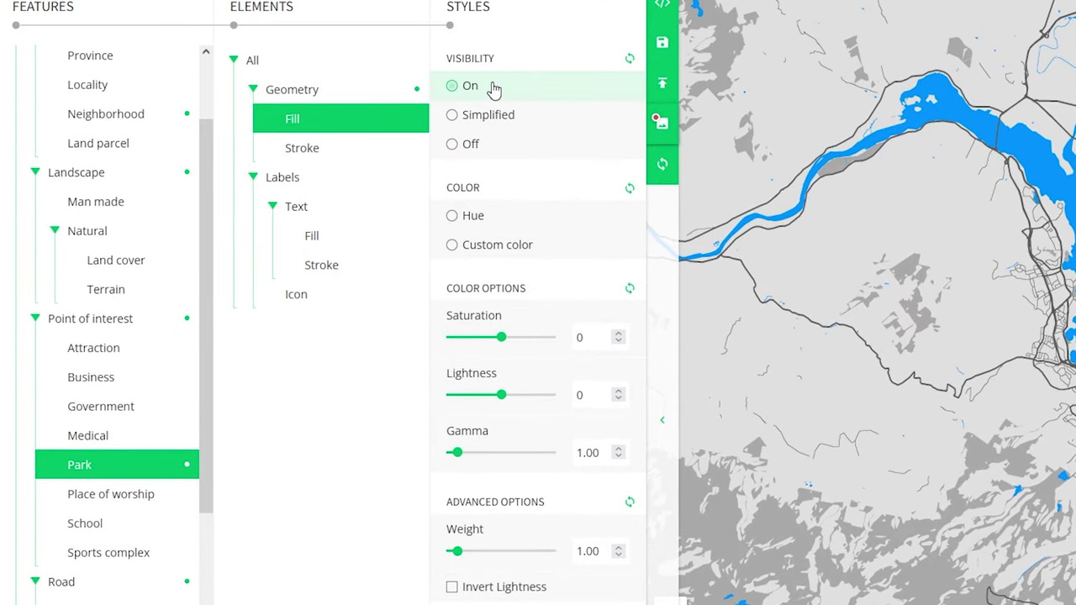
click(499, 248)
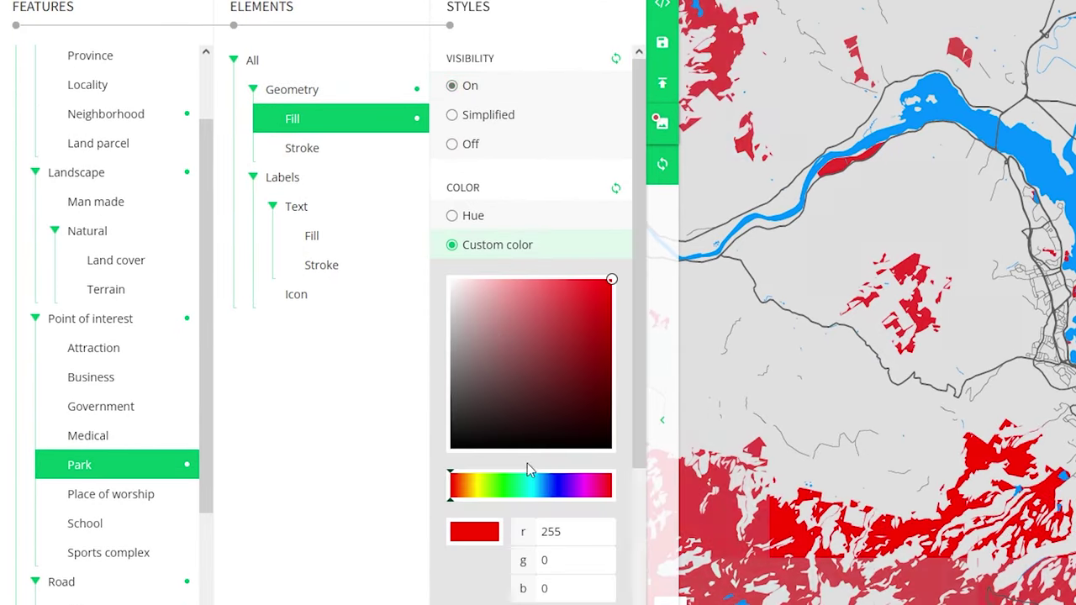
click(514, 487)
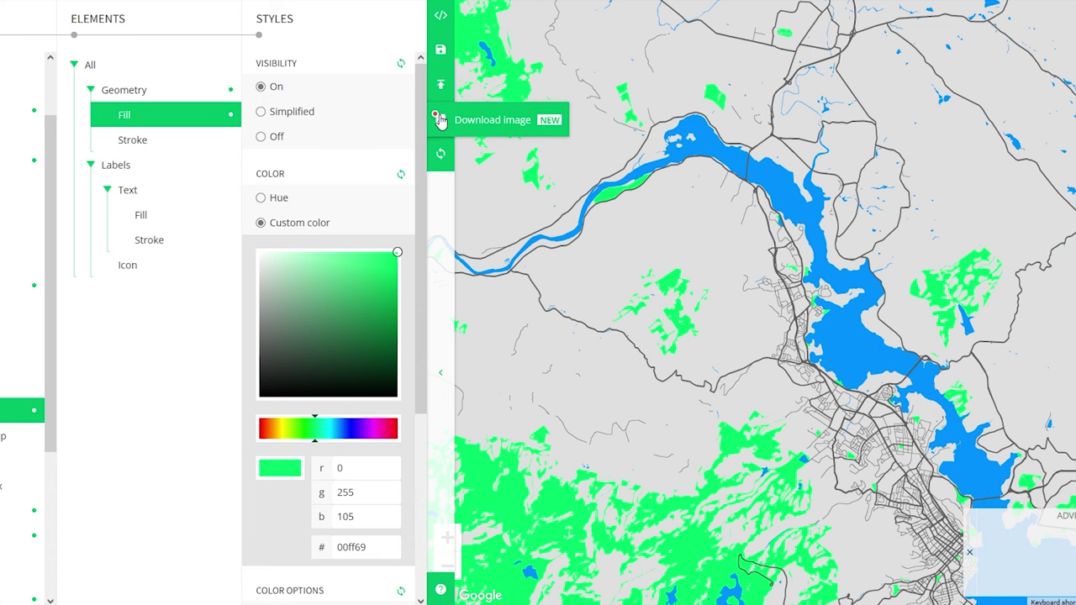
Step: From Download image, register a new account with a name, e-mail and confirmed password
click(440, 120)
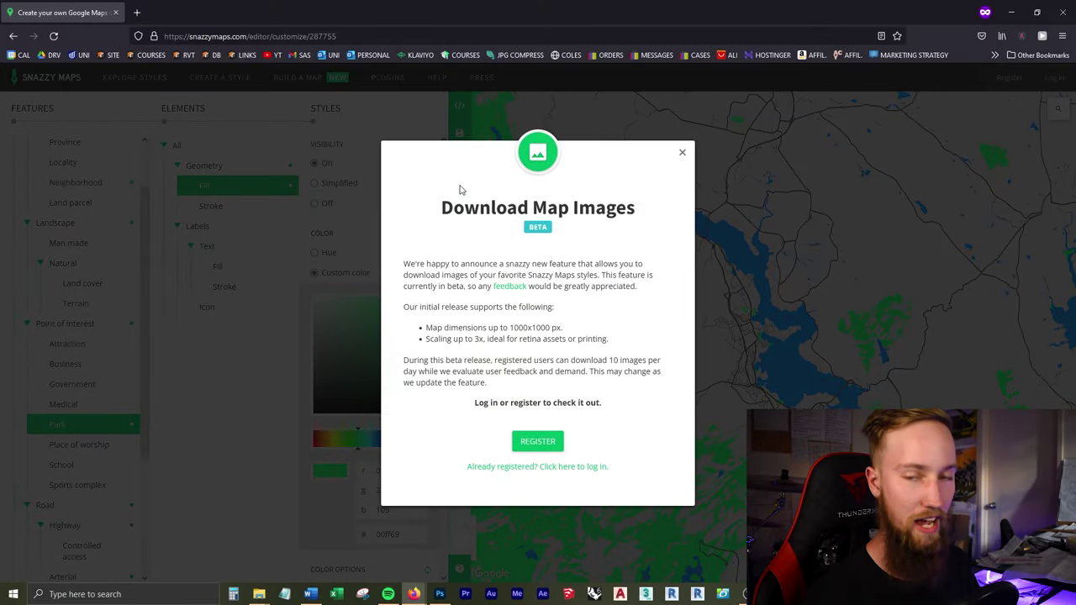
click(550, 441)
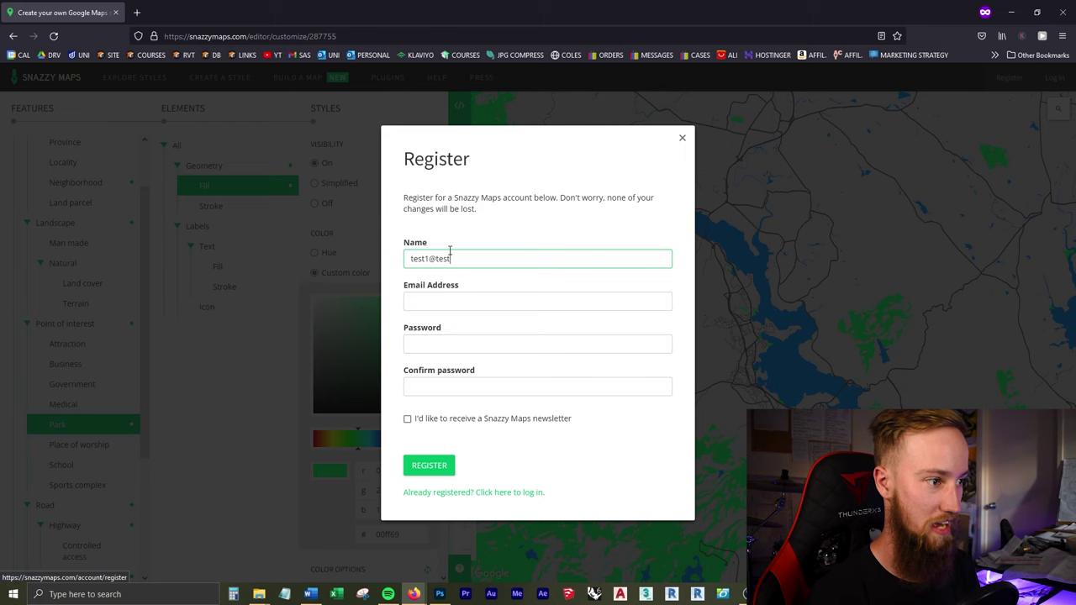
key(Tab)
click(436, 311)
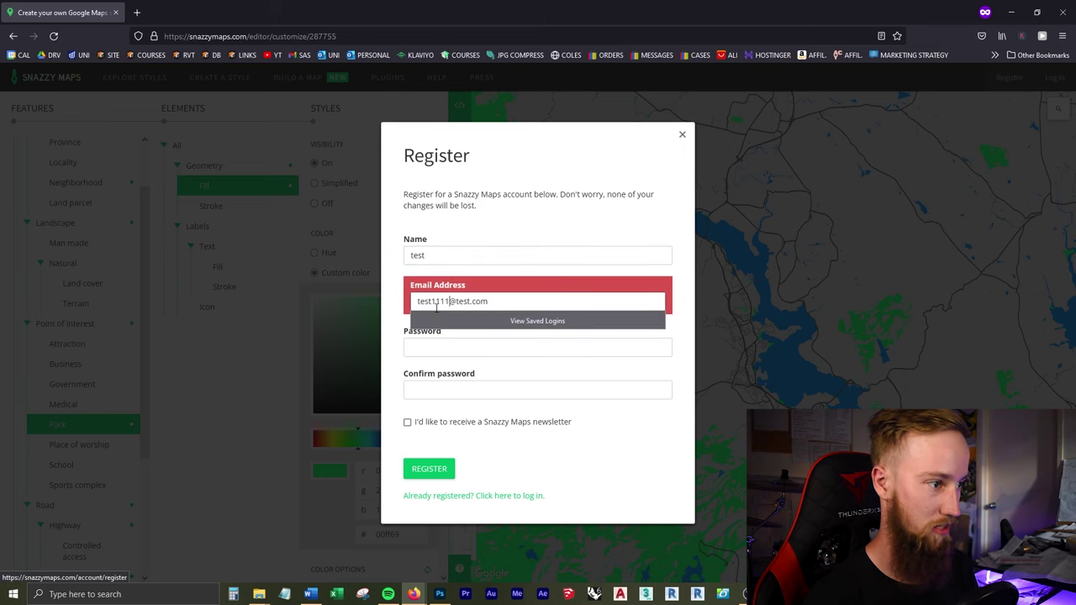
click(460, 353)
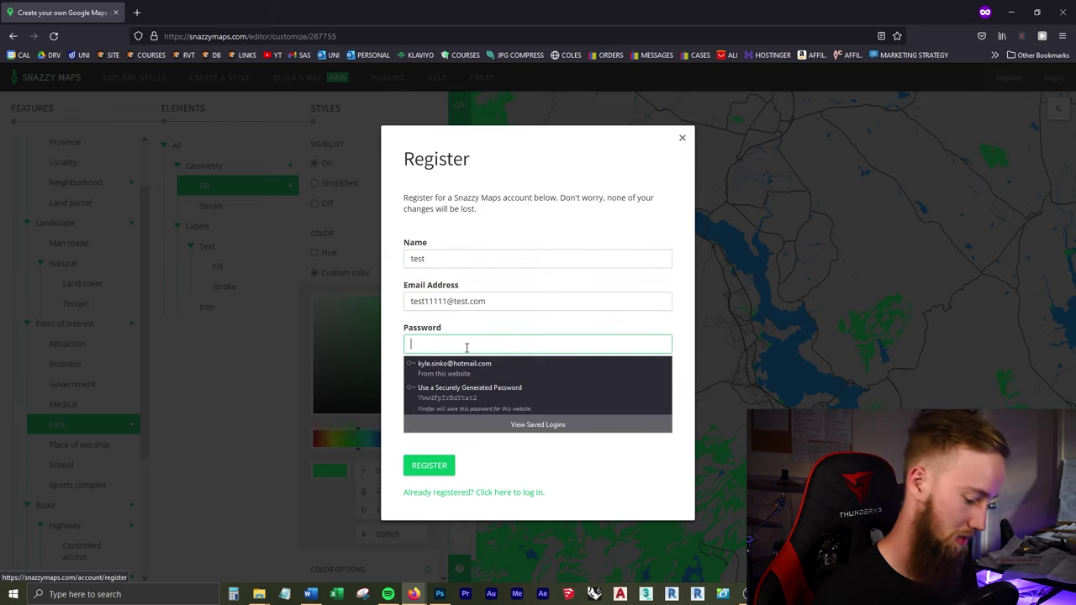
text(test)
key(Tab)
text(te)
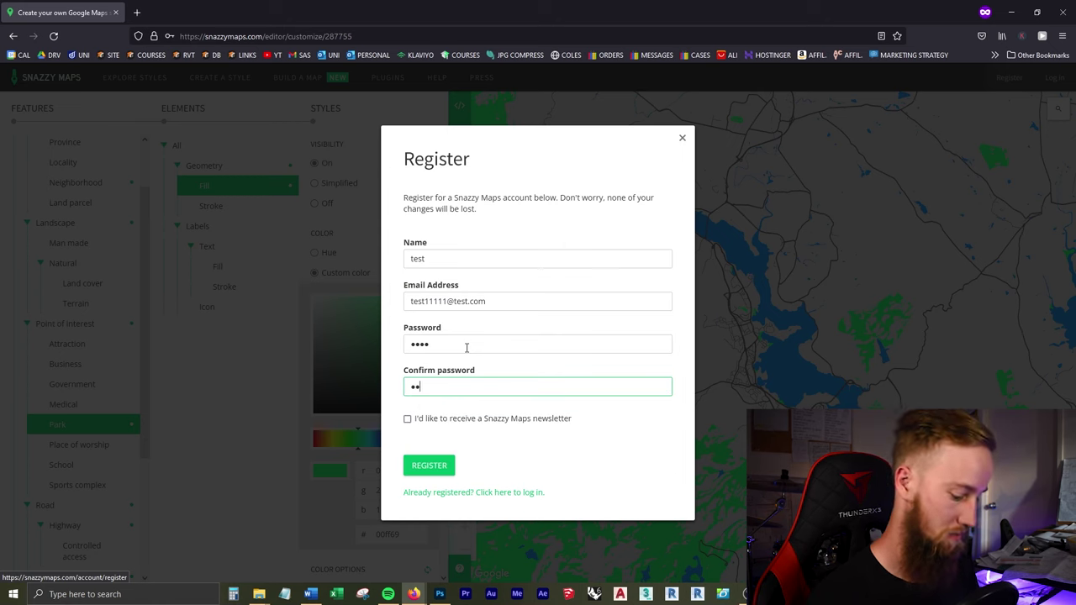
click(448, 467)
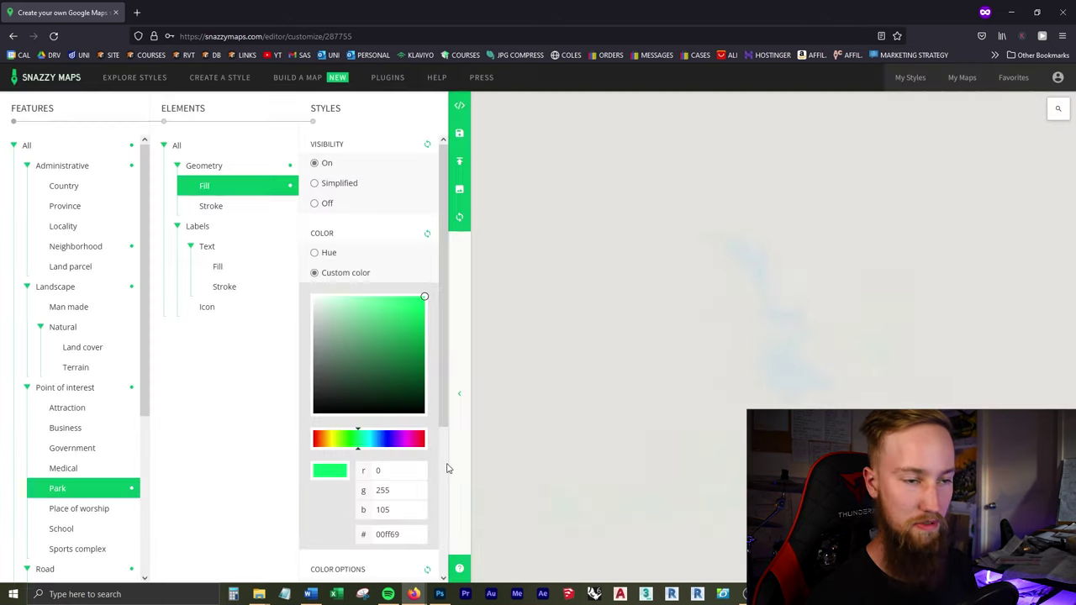
Step: Set the image download to 1000 × 1000 px at 3x scale, centring the river and lake
click(460, 192)
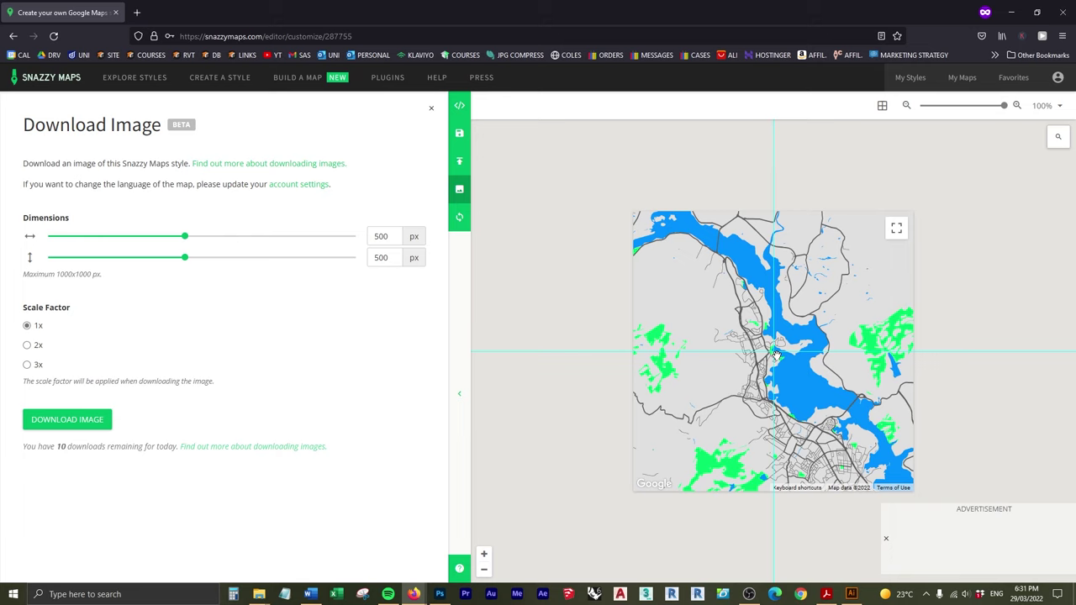
scroll(775, 355, down, 2)
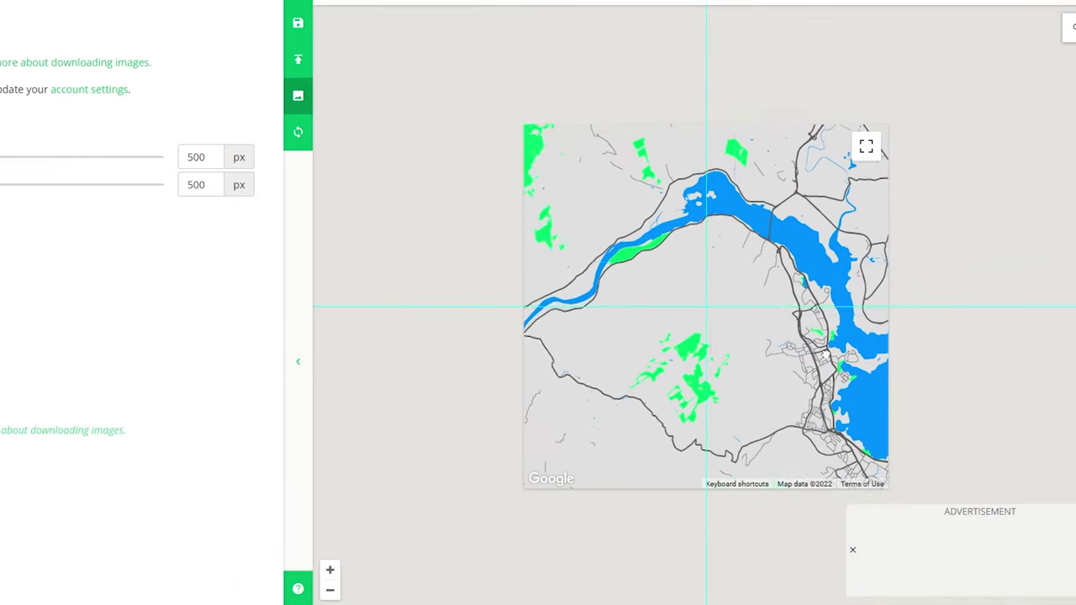
mouse_move(824, 354)
mouse_down()
mouse_move(904, 342)
mouse_move(810, 389)
mouse_move(834, 402)
mouse_move(814, 363)
mouse_move(825, 359)
mouse_up()
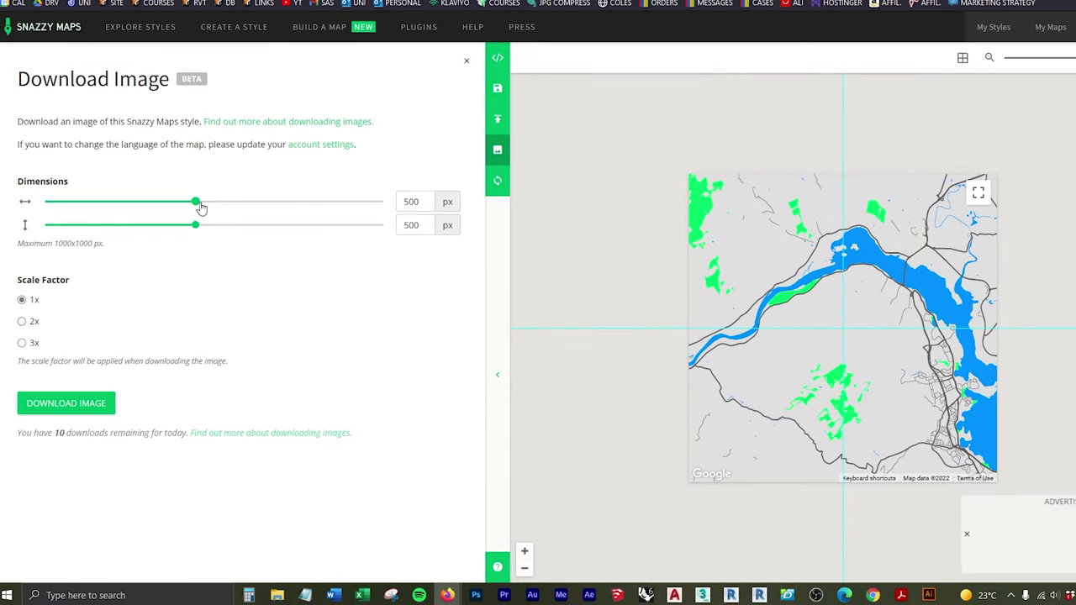
drag(195, 203, 405, 213)
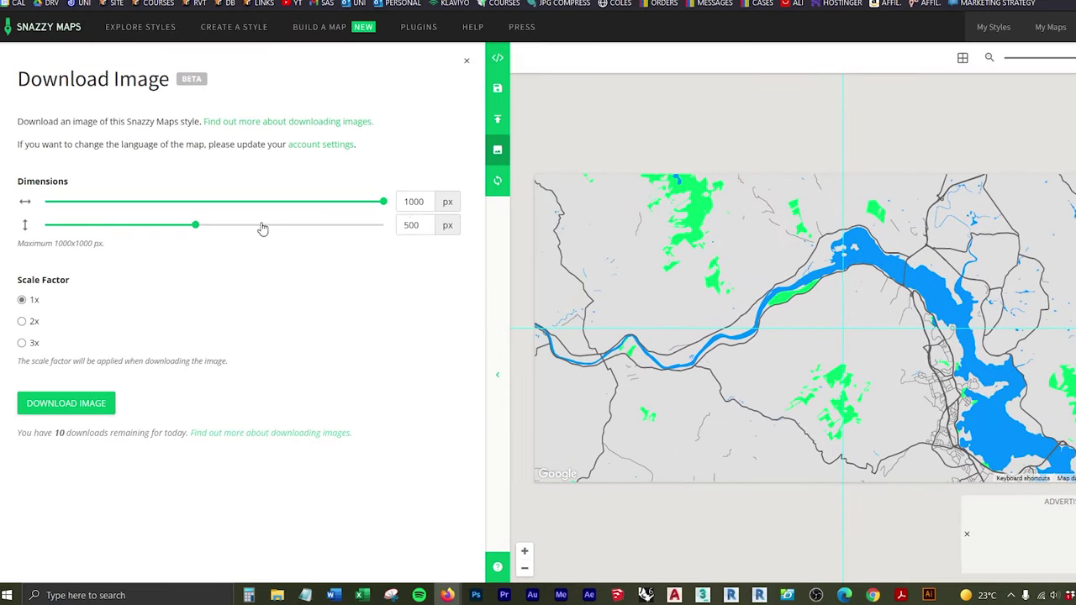
drag(195, 231, 448, 232)
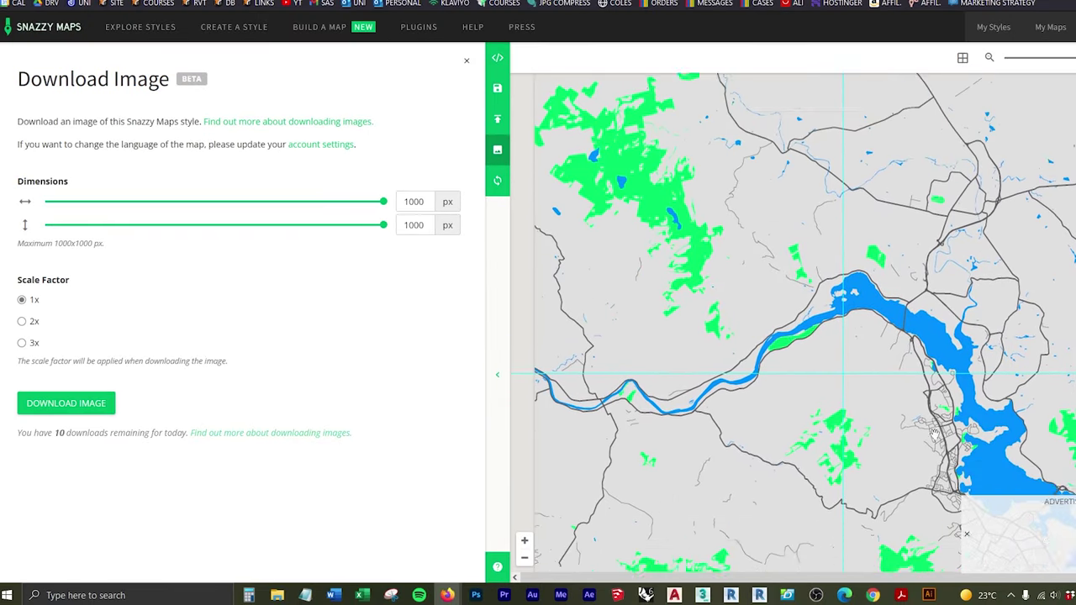
drag(912, 412, 840, 253)
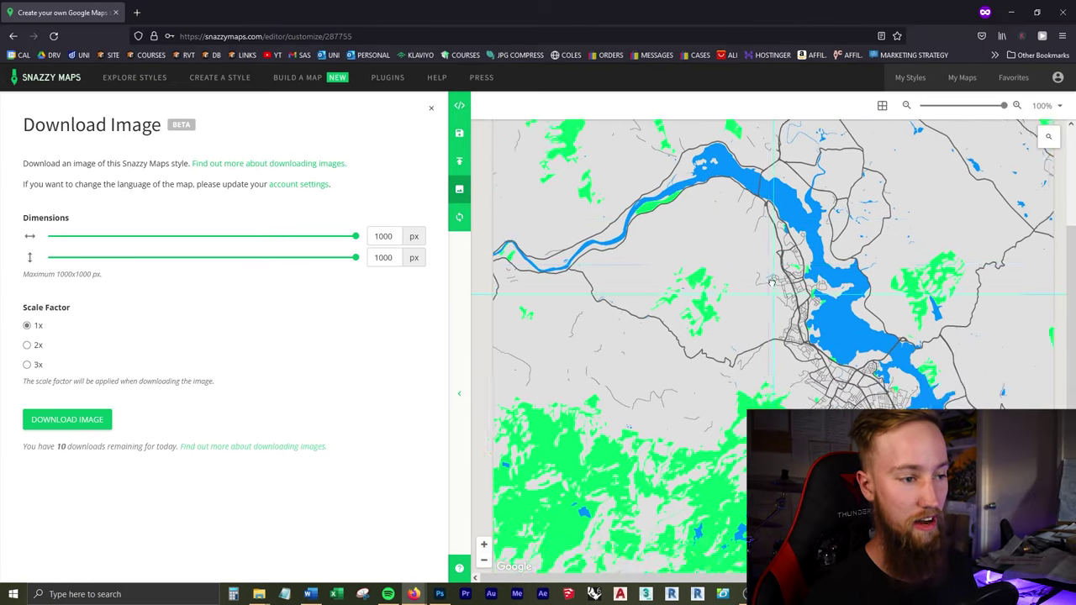
drag(771, 283, 827, 387)
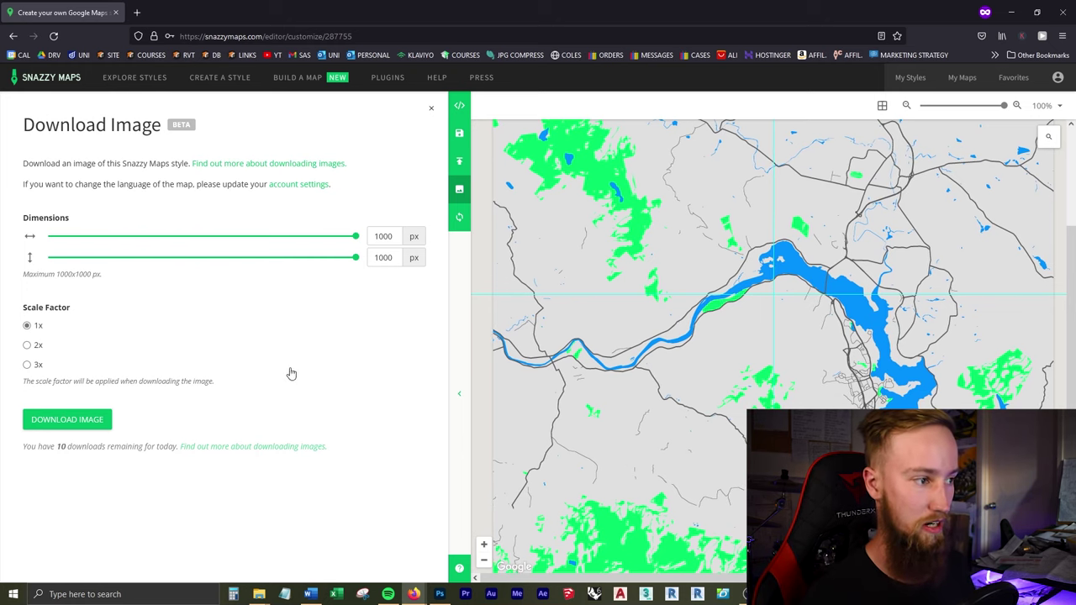
click(27, 366)
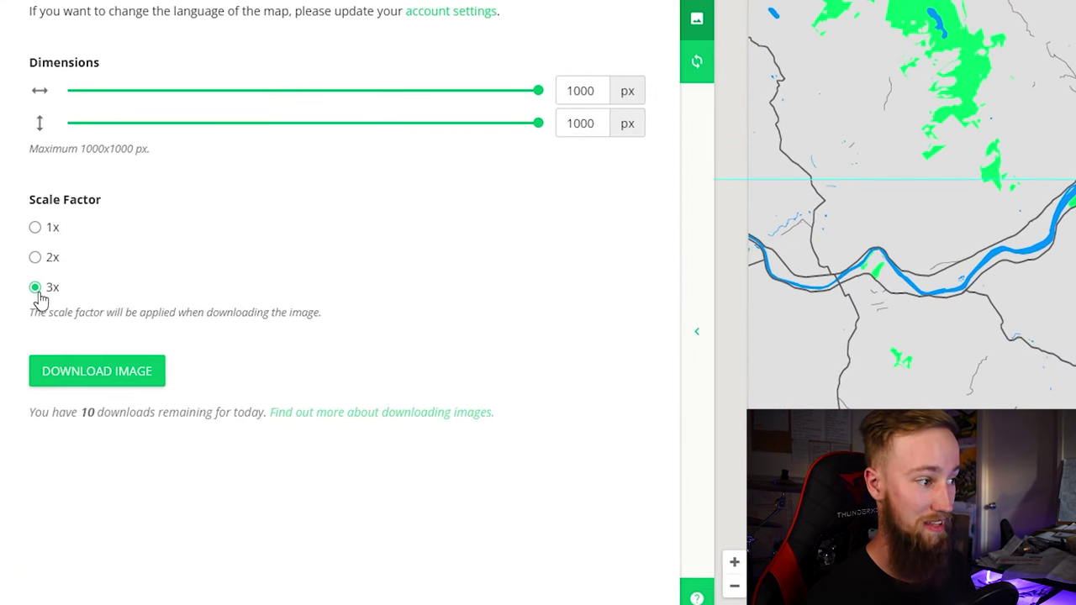
Step: Download the map, save it as 'river derwent.png', and drag the file into Photoshop
click(77, 364)
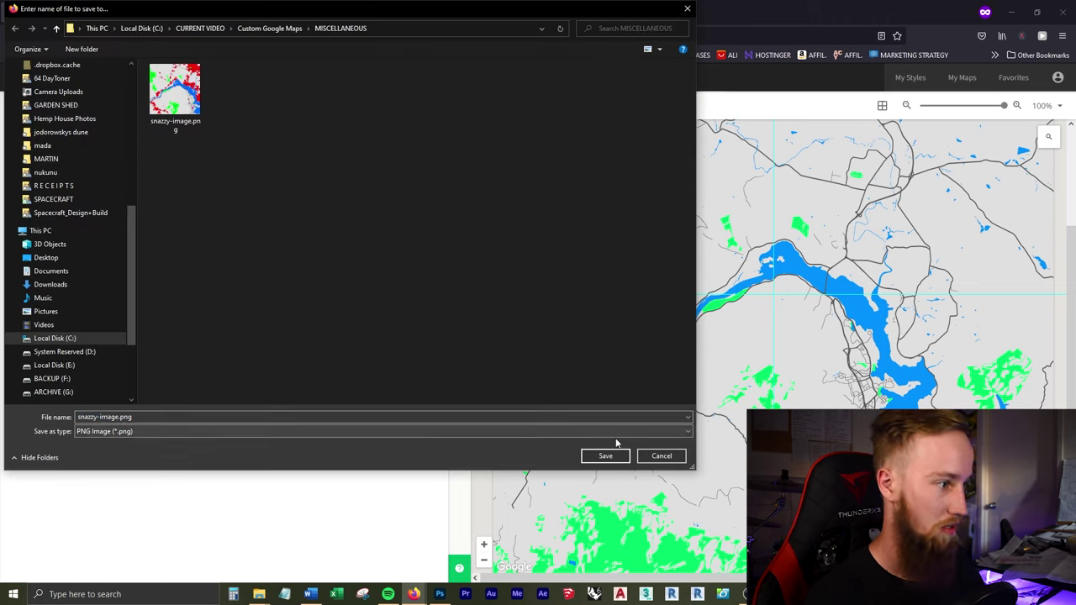
click(124, 417)
click(124, 417)
text(2)
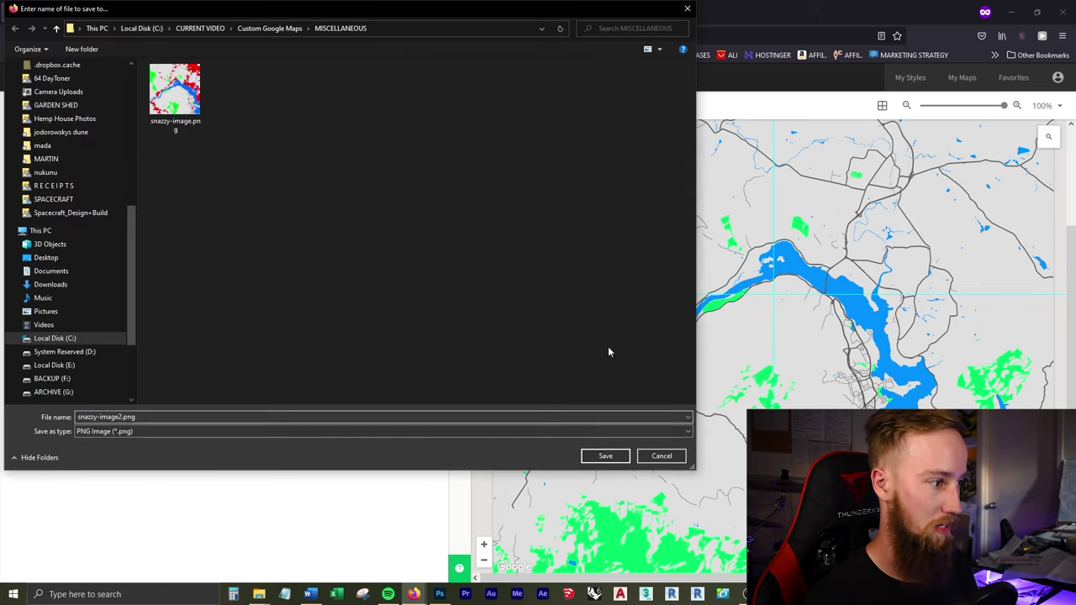
key(ctrl+a)
text(river)
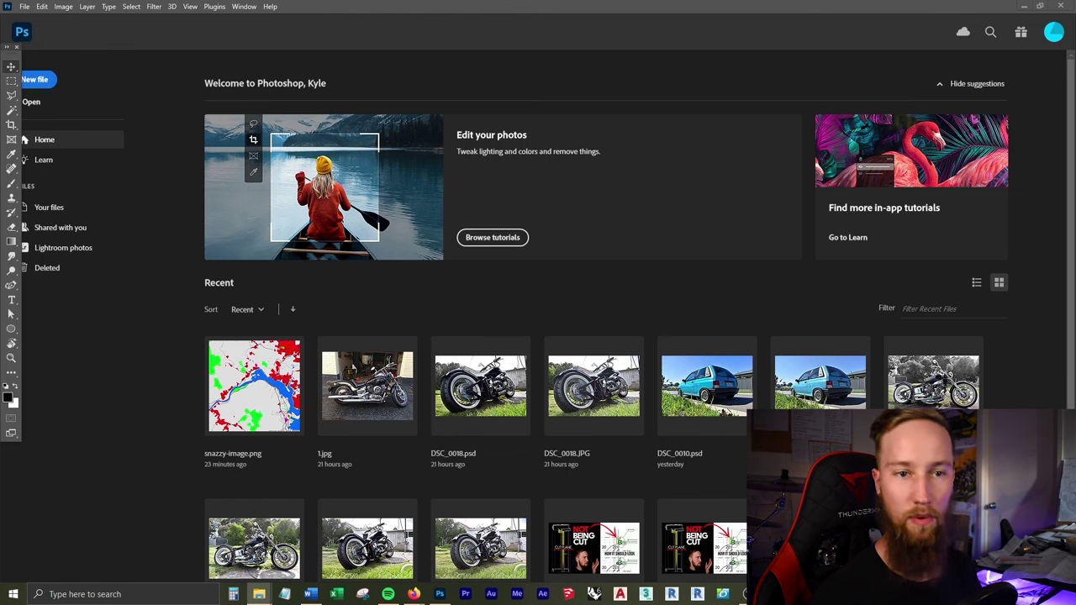
drag(689, 324, 662, 303)
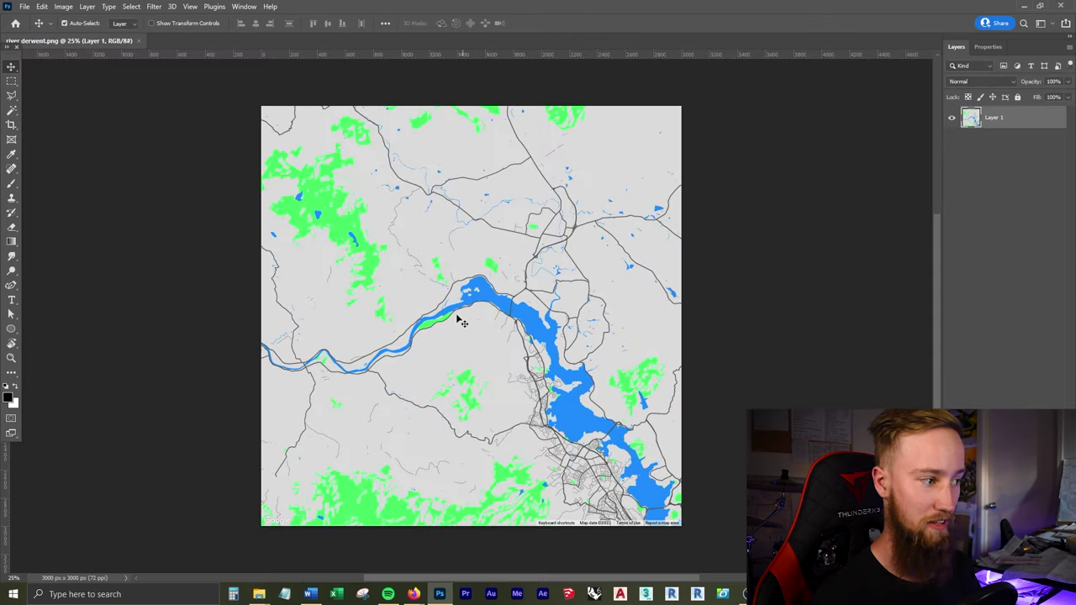
Step: Check the 3000 × 3000 px canvas size without changes, then nudge the map layer up and right
click(49, 6)
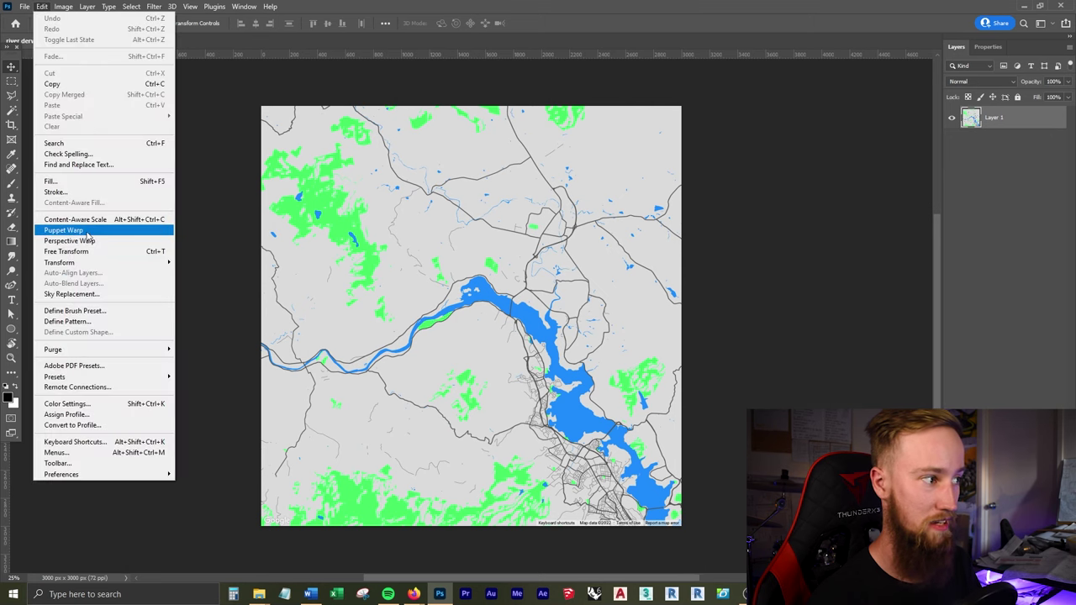
key(ctrl+alt+c)
click(627, 161)
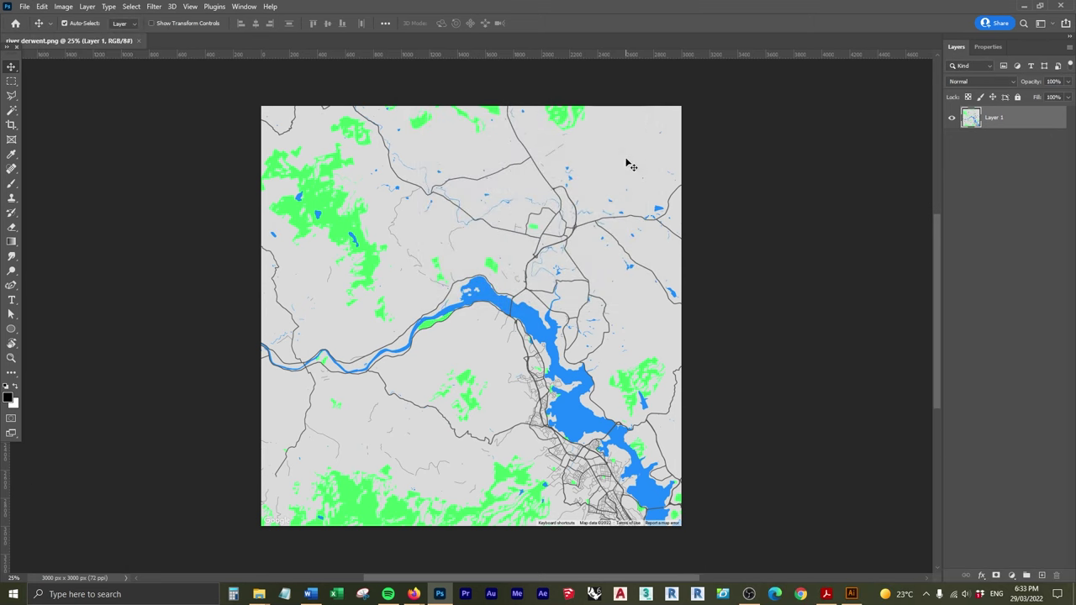
click(992, 319)
scroll(499, 360, up, 4)
scroll(501, 363, down, 3)
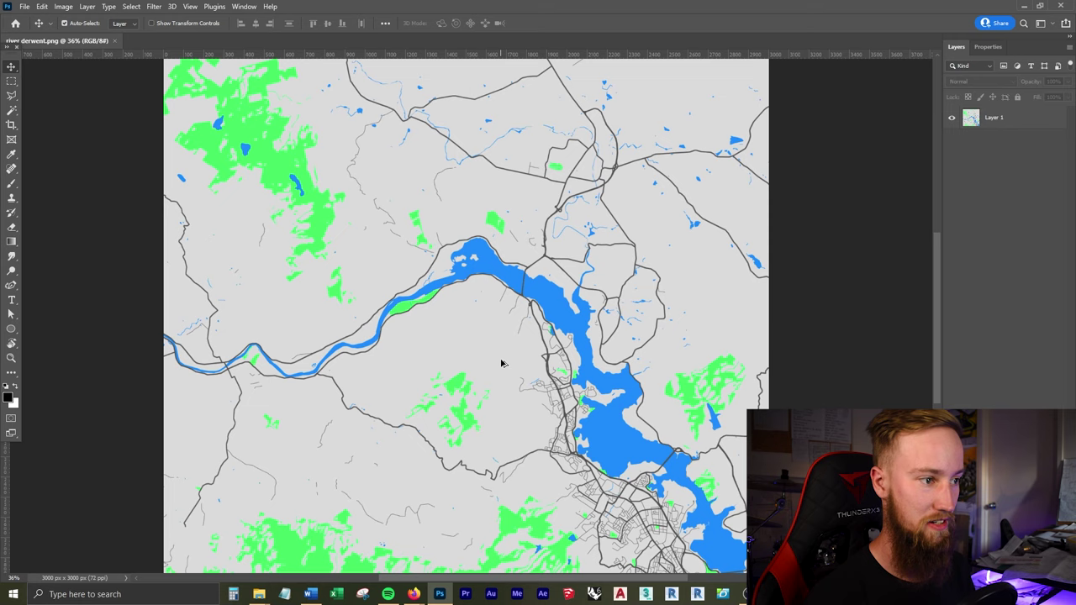
scroll(501, 363, down, 1)
drag(531, 292, 547, 257)
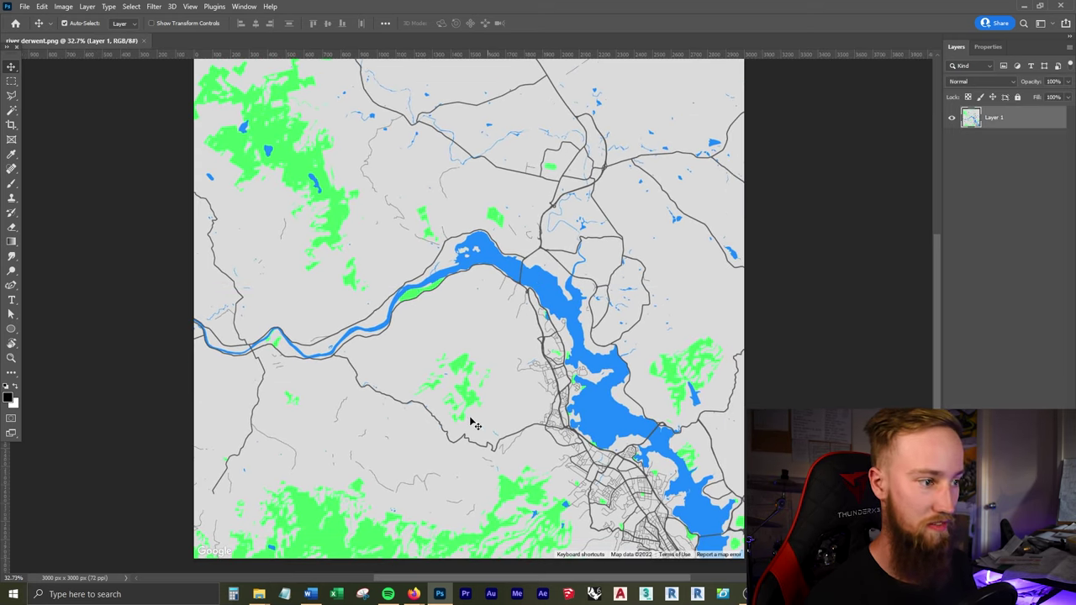
Step: In Illustrator, open river derwent.png as a new document and select the map image
key(alt+Tab)
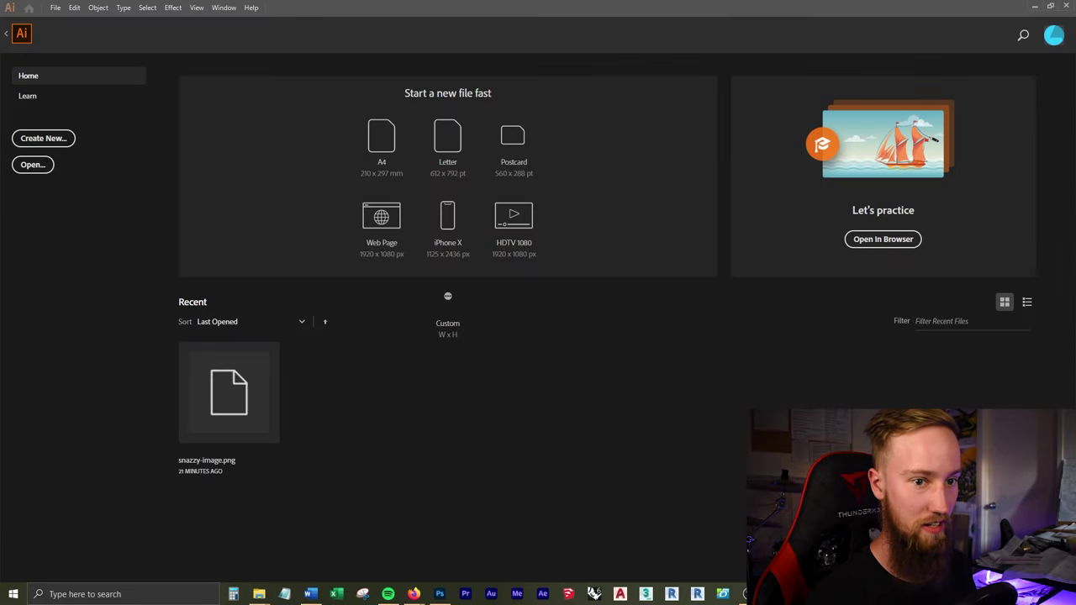
drag(1075, 336, 651, 403)
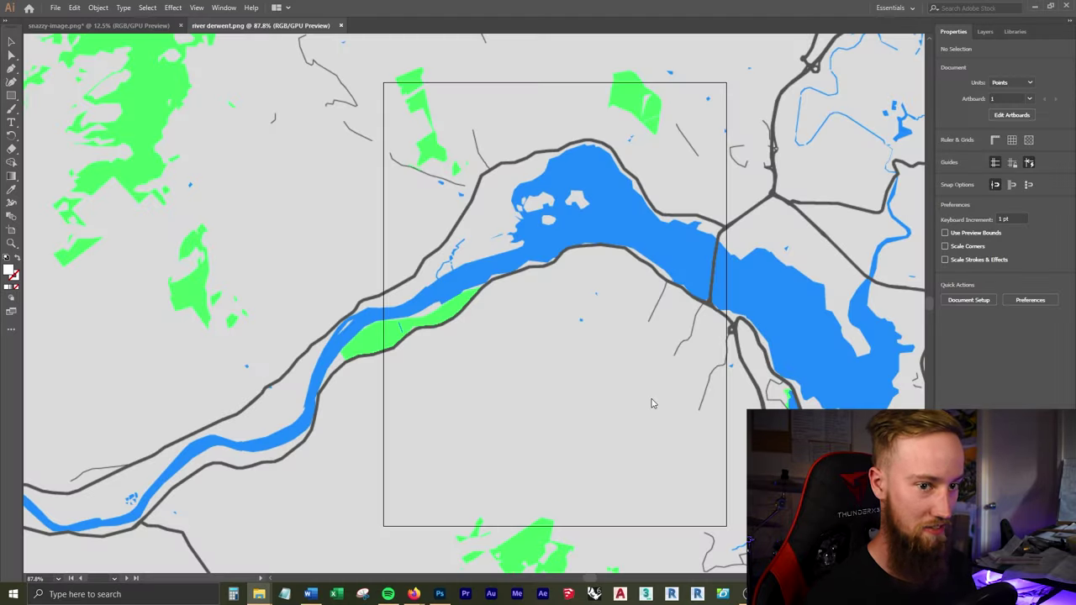
click(641, 283)
scroll(641, 282, down, 5)
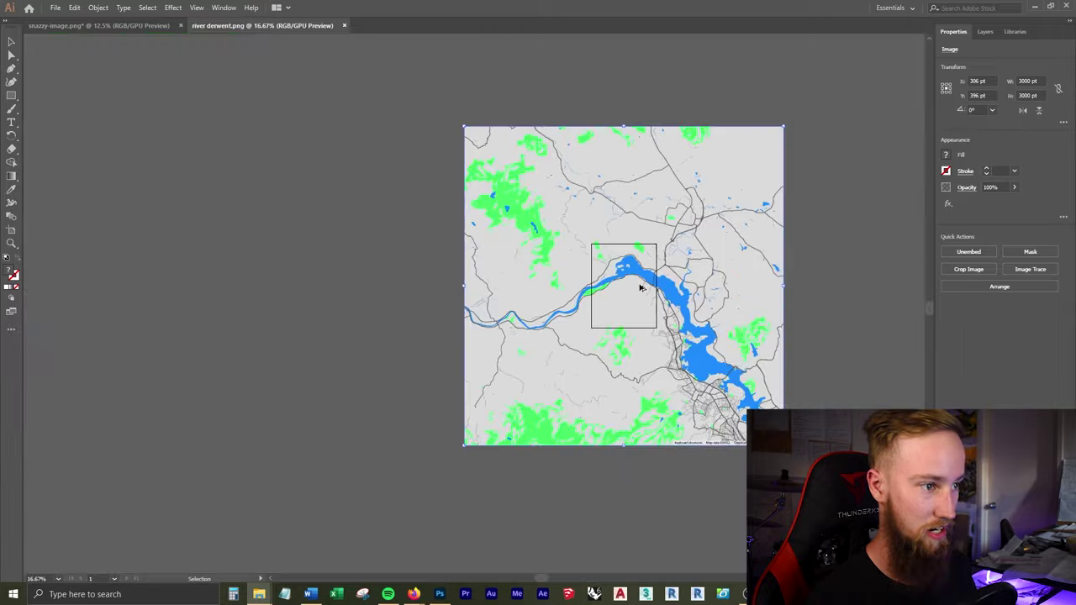
scroll(641, 282, up, 1)
scroll(641, 282, down, 1)
click(858, 257)
scroll(847, 267, up, 1)
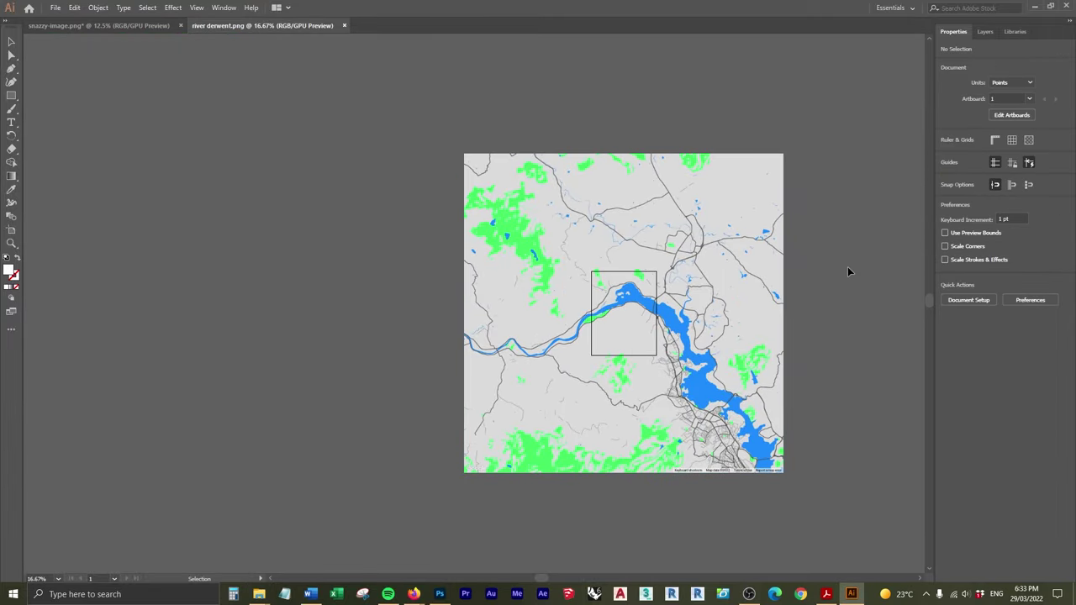
click(740, 291)
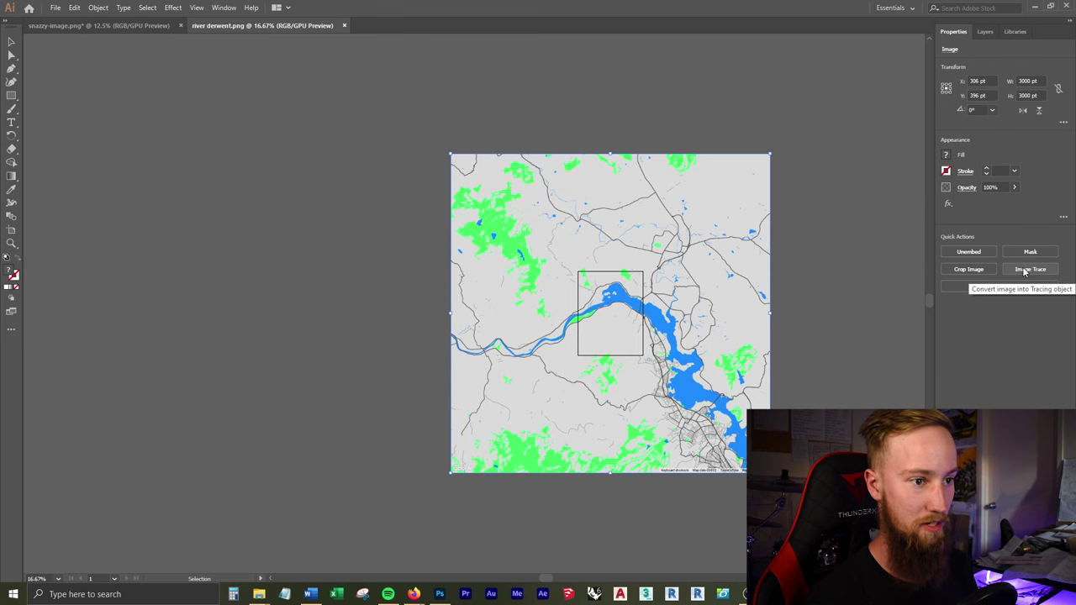
Step: Trace the map with the 6 Colors preset, confirming the large-image warning, and expand the result
click(1023, 270)
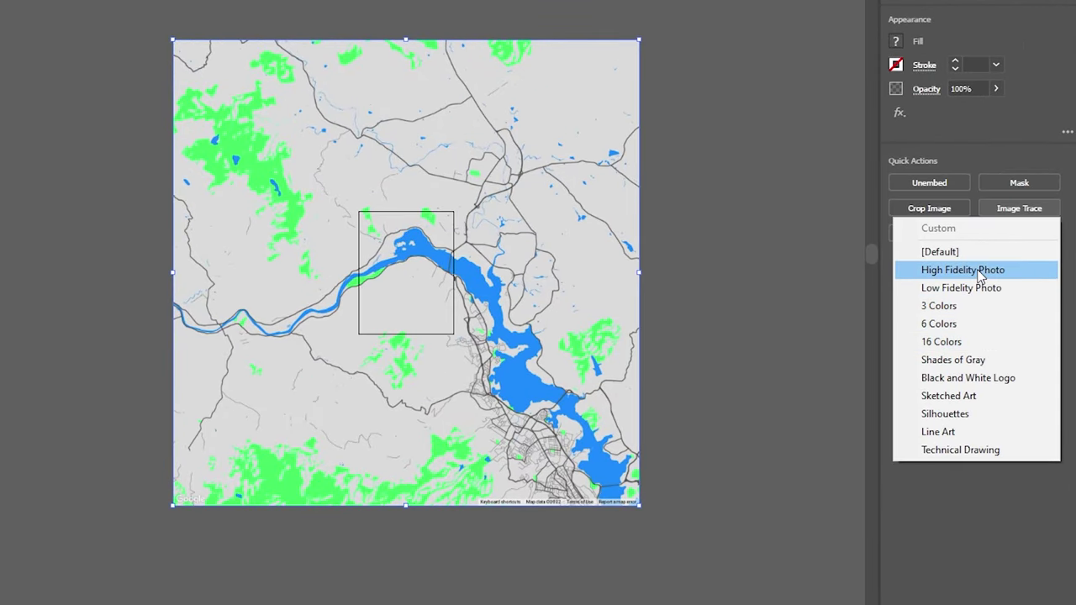
click(958, 328)
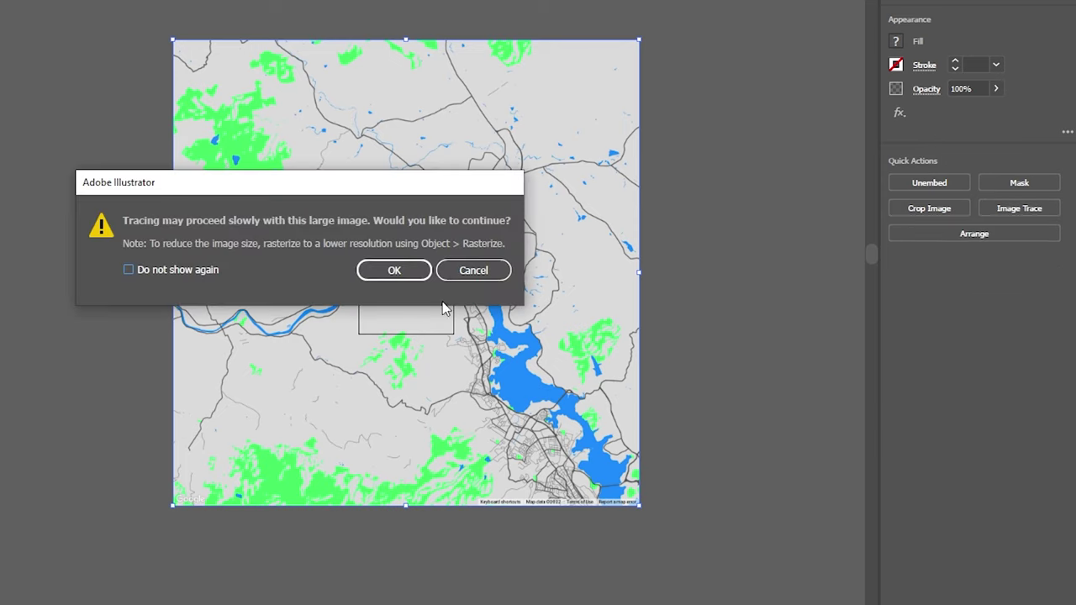
click(392, 272)
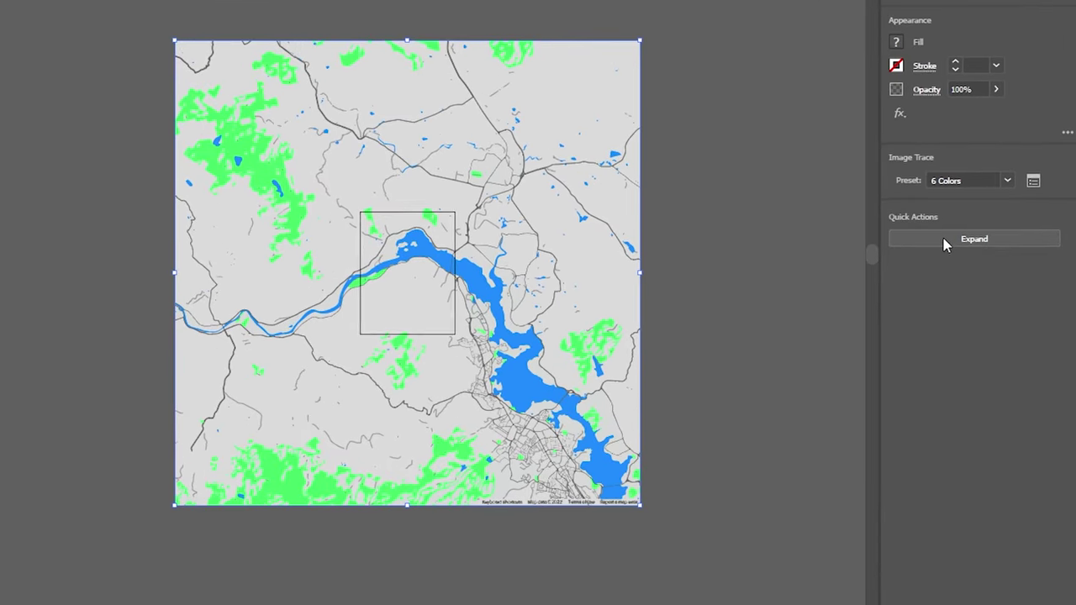
click(980, 290)
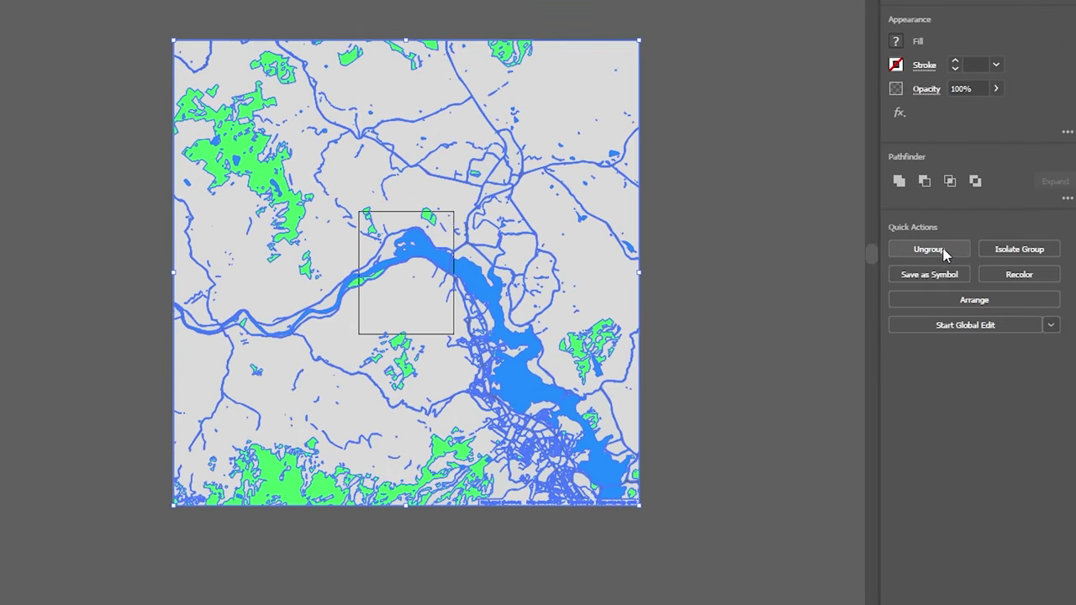
Step: Ungroup the expanded map trace into separate road, river and park paths
click(933, 250)
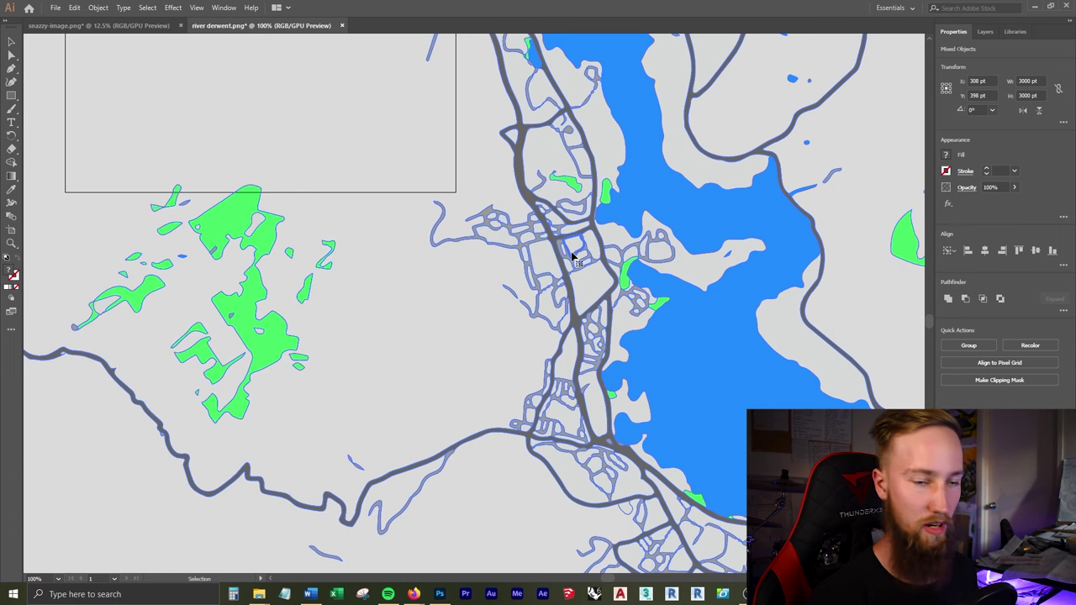
scroll(714, 334, down, 6)
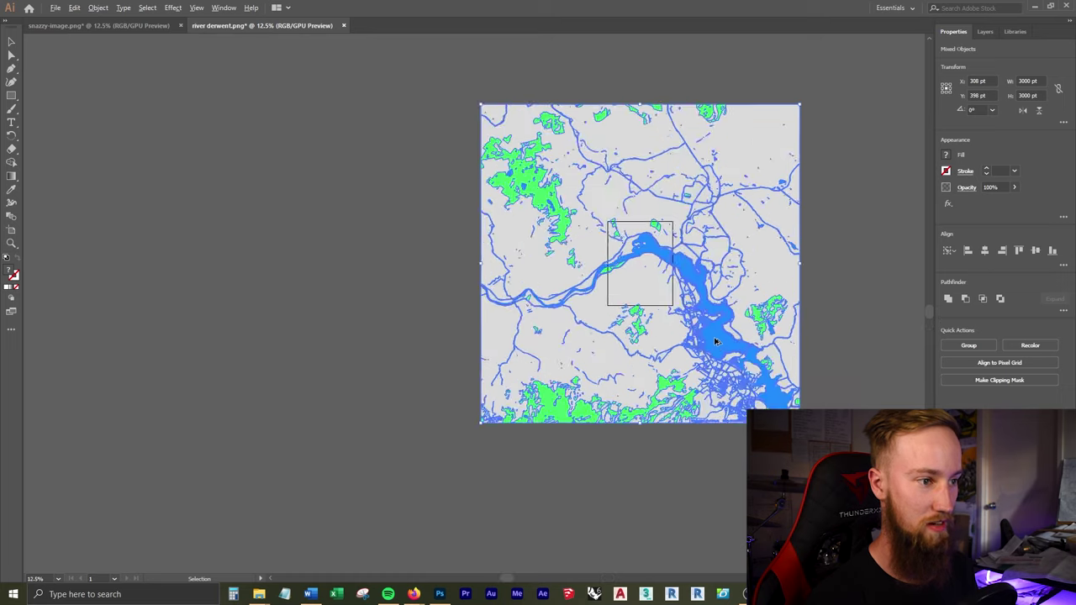
scroll(715, 338, up, 3)
right_click(717, 338)
click(713, 332)
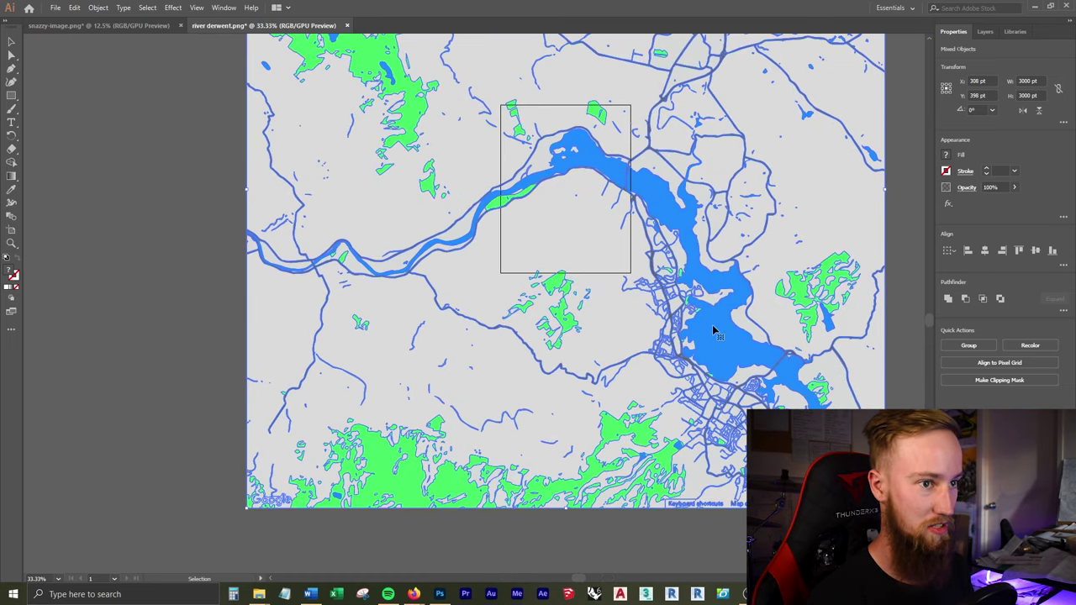
Step: Clear the selection and select the winding road path south of the river
click(984, 31)
key(ctrl+z)
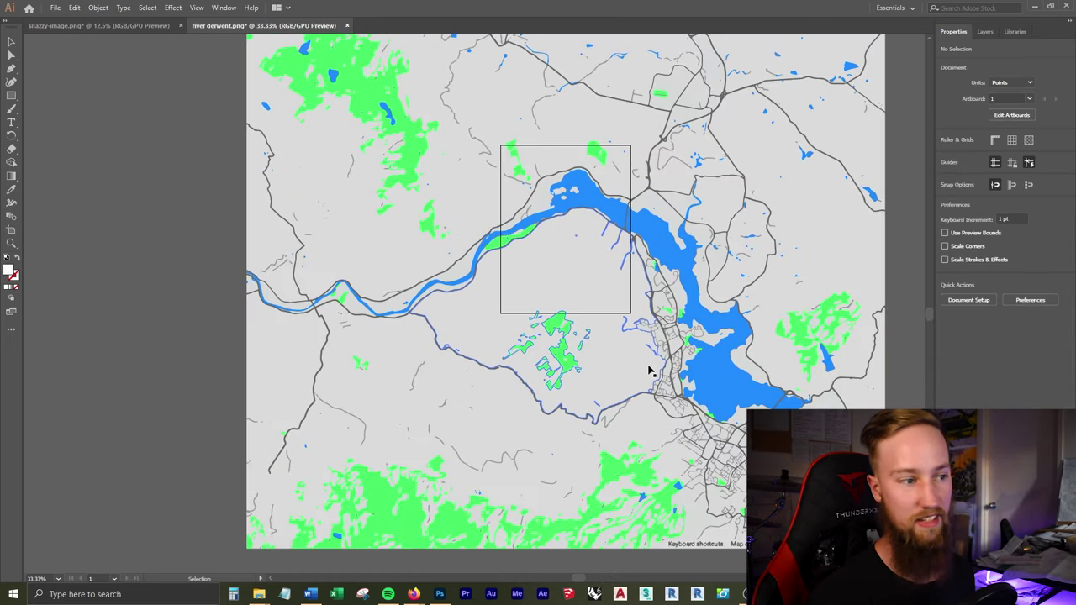
click(571, 417)
Step: Set the winding path's stroke weight to 40 pt
scroll(571, 418, up, 4)
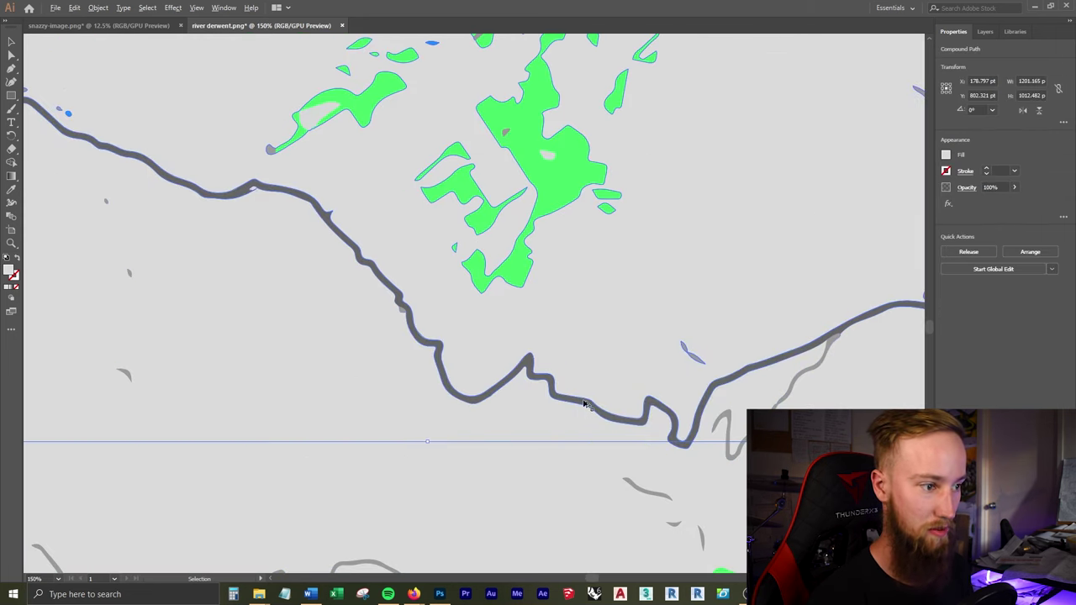
click(987, 170)
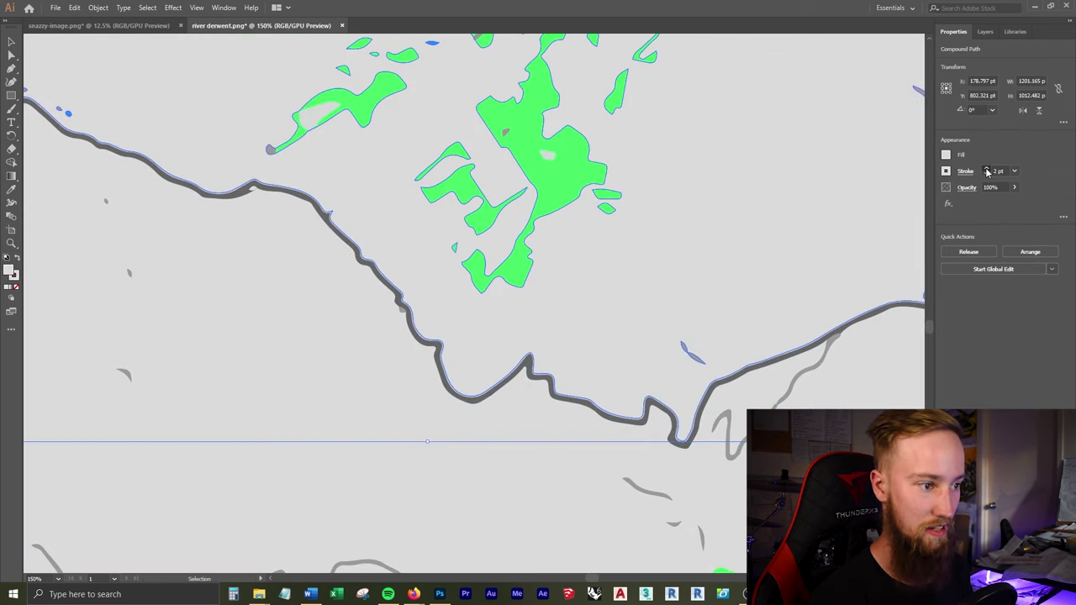
click(986, 170)
click(987, 170)
click(987, 170)
click(987, 170)
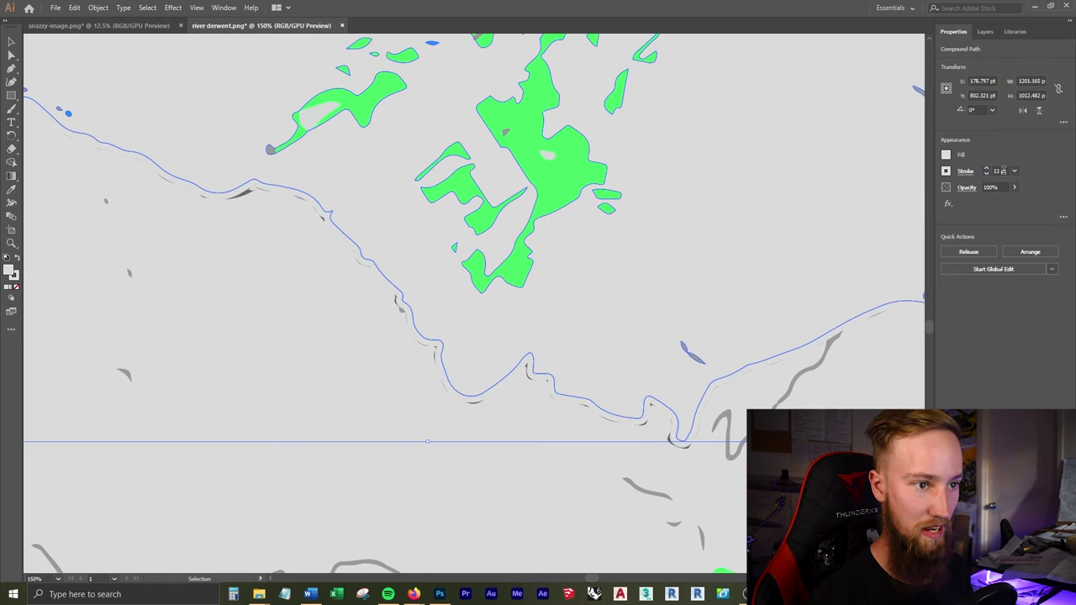
click(987, 171)
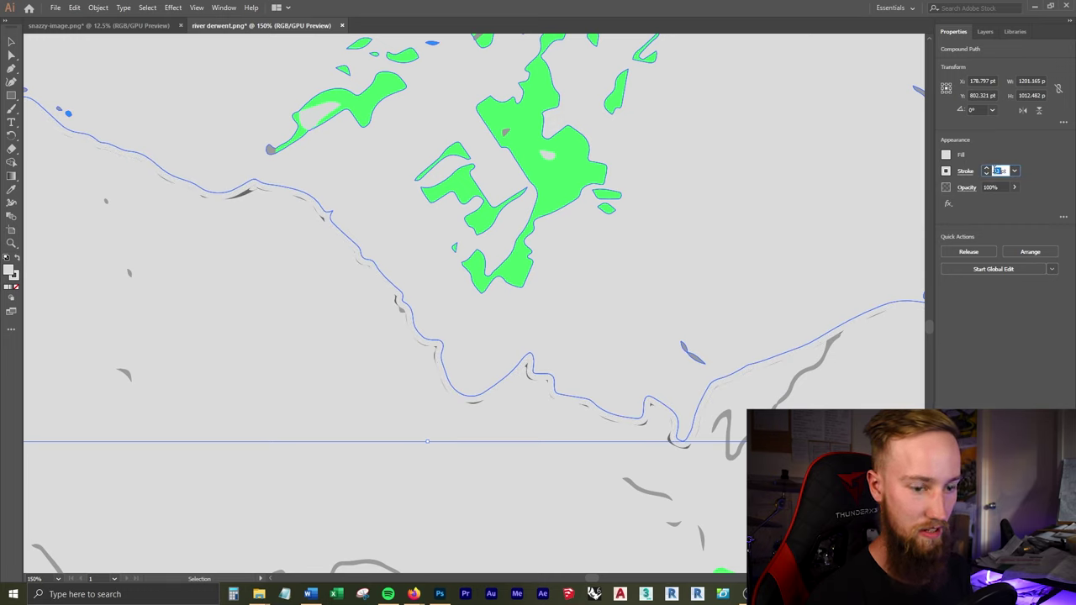
text(40)
key(Return)
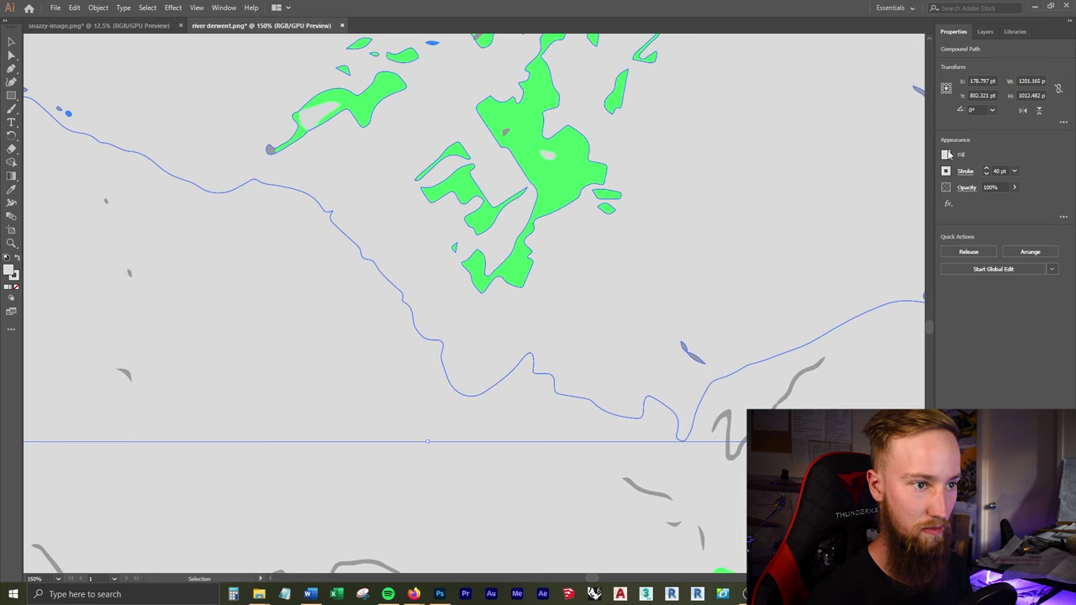
Step: Colour the path's stroke dark red using the colour spectrum
click(949, 153)
click(945, 172)
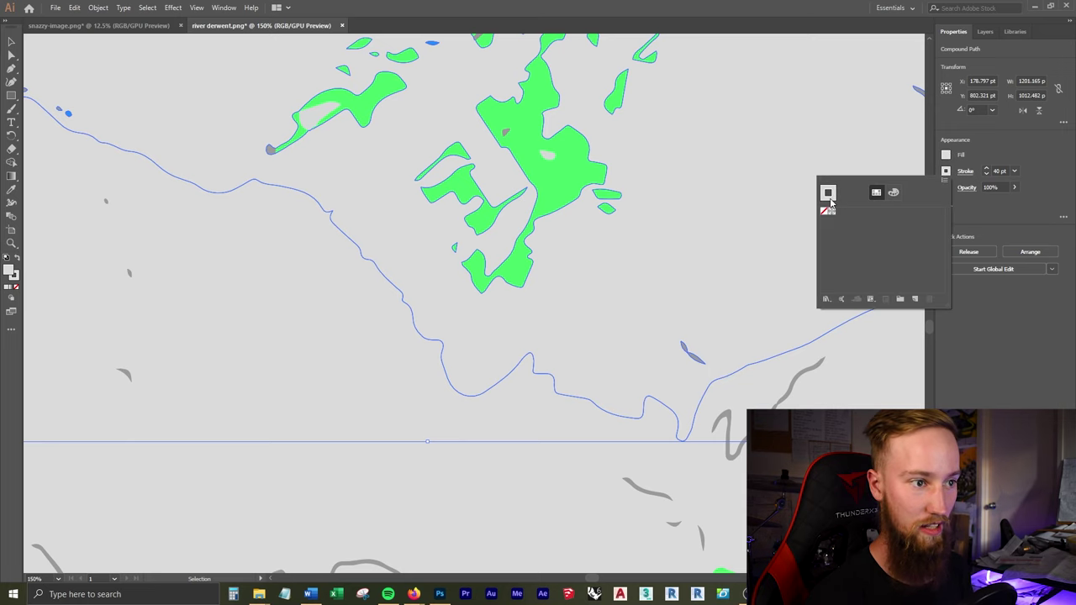
click(893, 192)
click(817, 285)
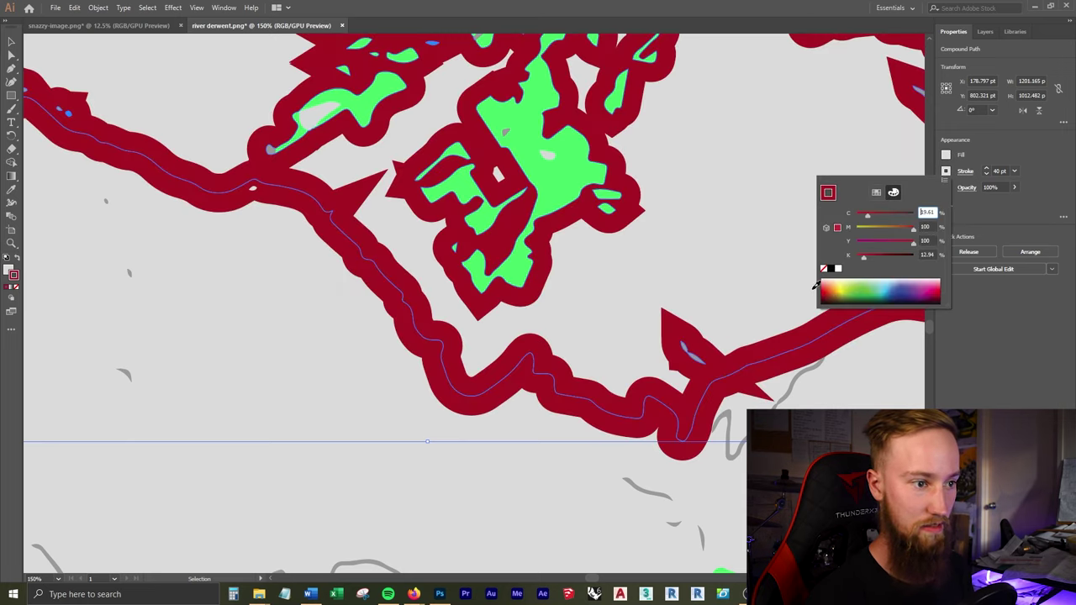
scroll(769, 262, down, 4)
scroll(779, 287, up, 1)
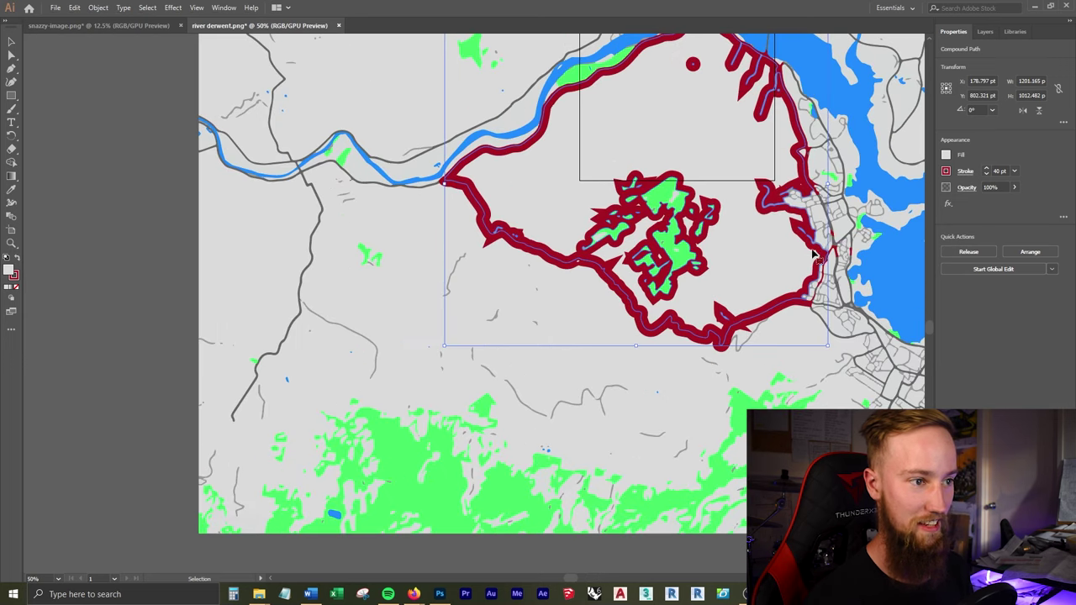
scroll(832, 252, up, 1)
Step: Check other map paths such as the blue water shape, then select all the artwork
click(867, 311)
scroll(867, 311, down, 1)
click(861, 290)
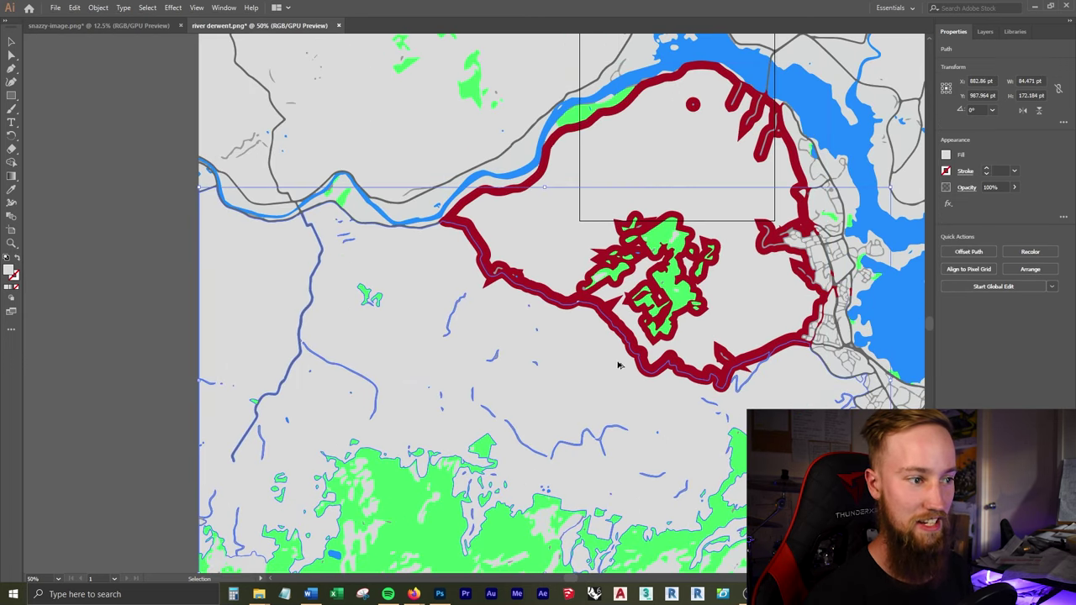
scroll(799, 319, down, 2)
scroll(803, 318, up, 1)
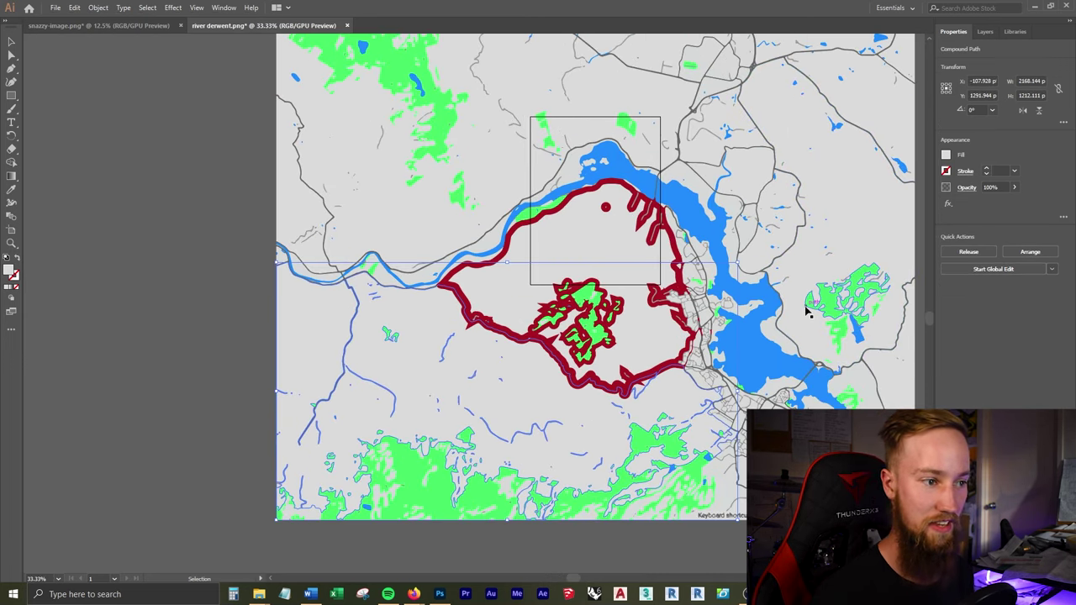
click(619, 247)
scroll(745, 247, up, 1)
scroll(739, 265, down, 2)
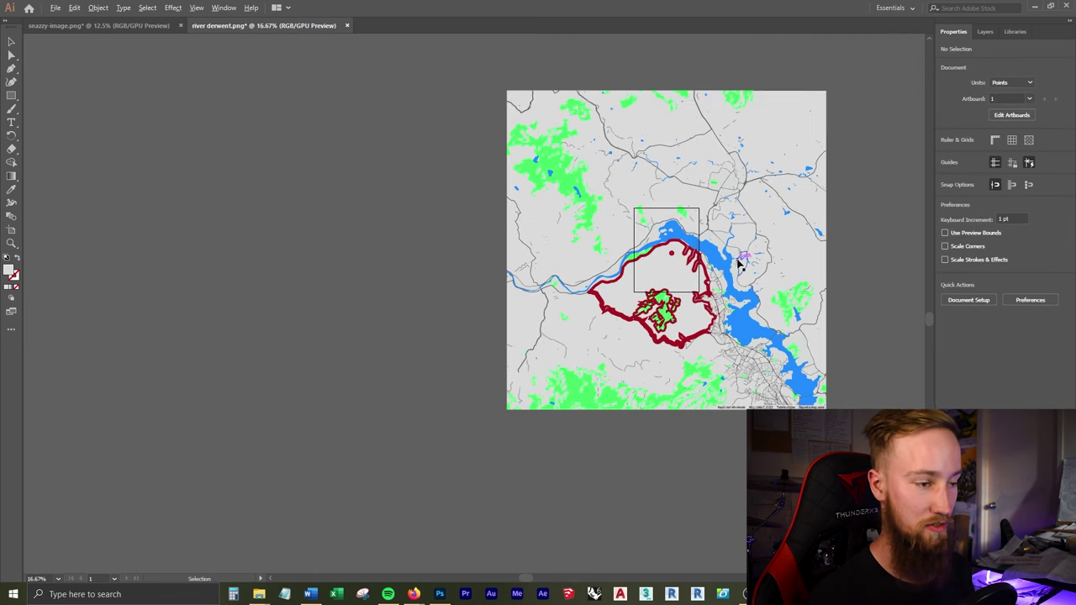
key(ctrl+a)
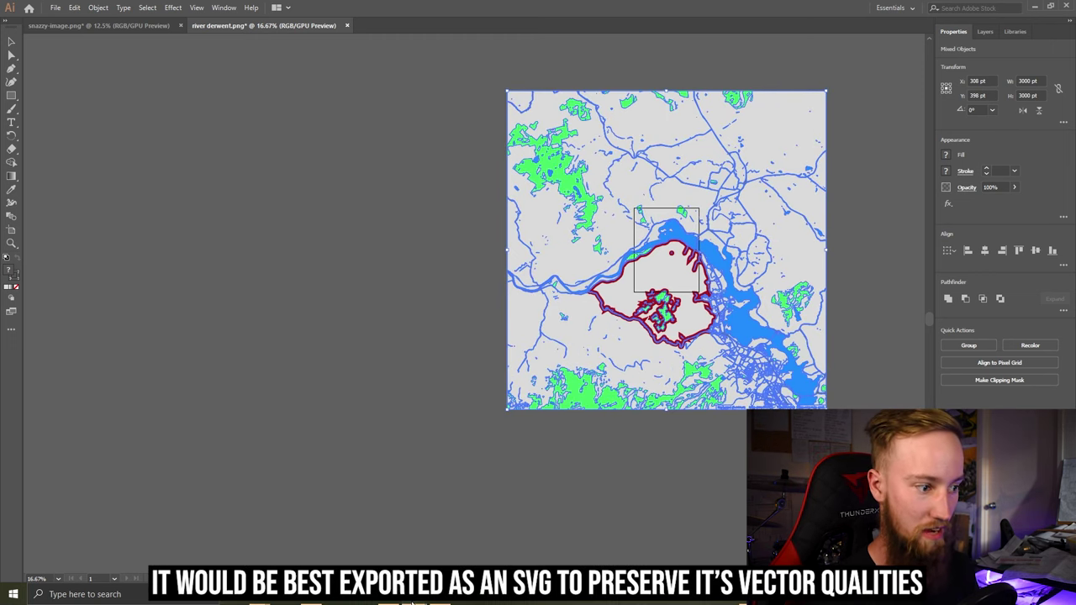
Step: In river derwent.png, delete the map pixels, paste the Illustrator artwork as layers, and expand the group
click(439, 594)
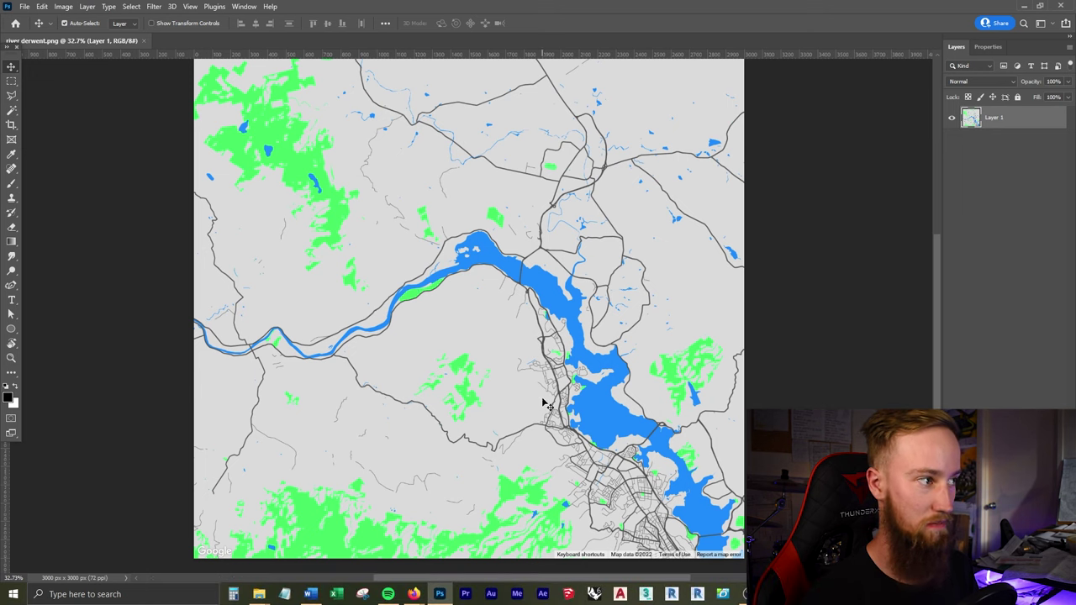
key(ctrl+a)
key(Delete)
key(ctrl+v)
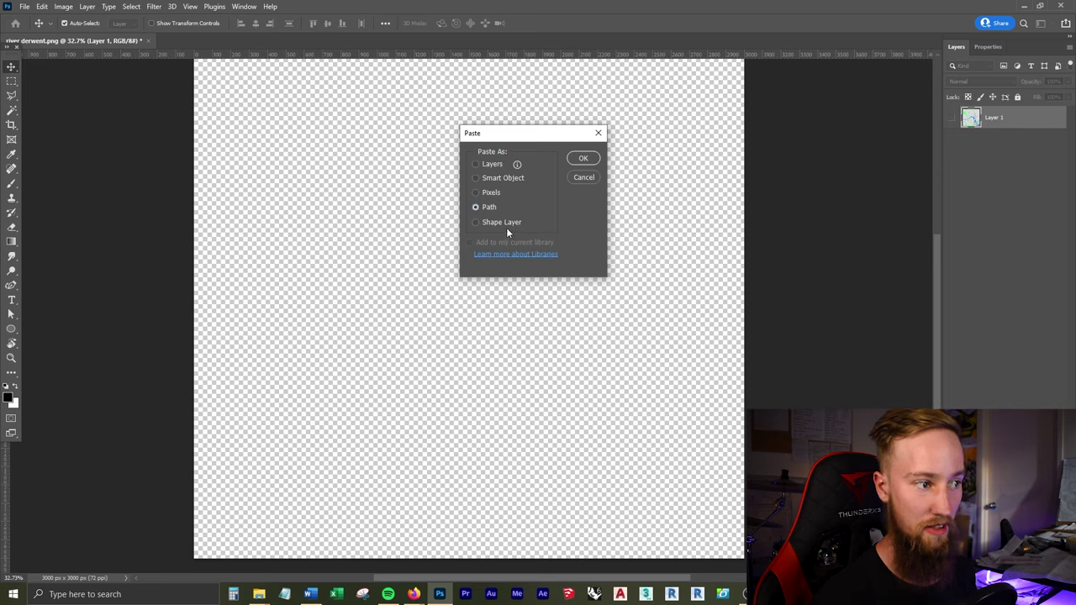
click(583, 159)
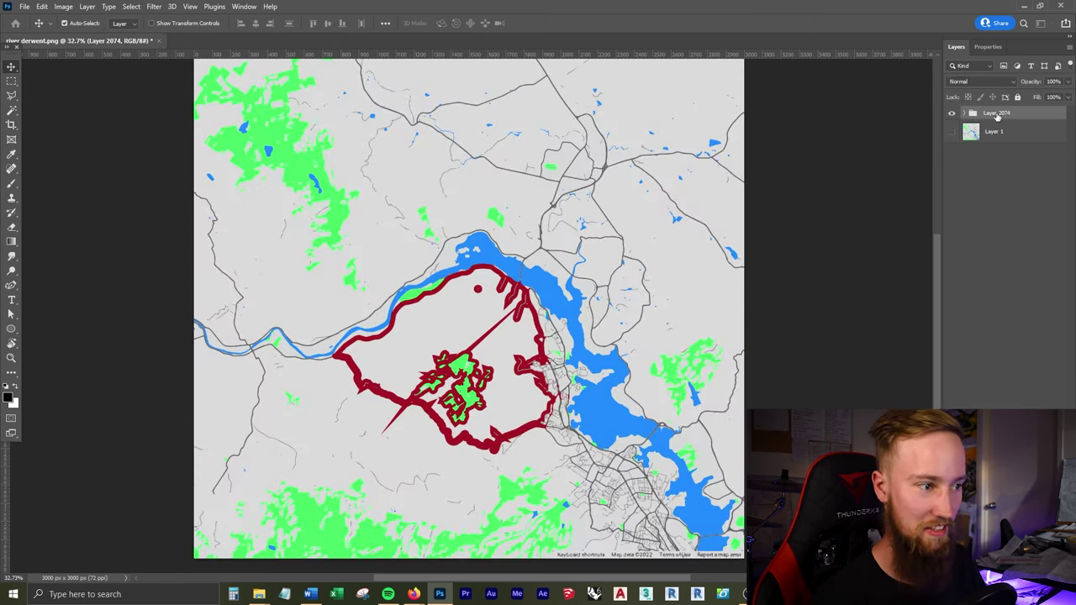
click(993, 213)
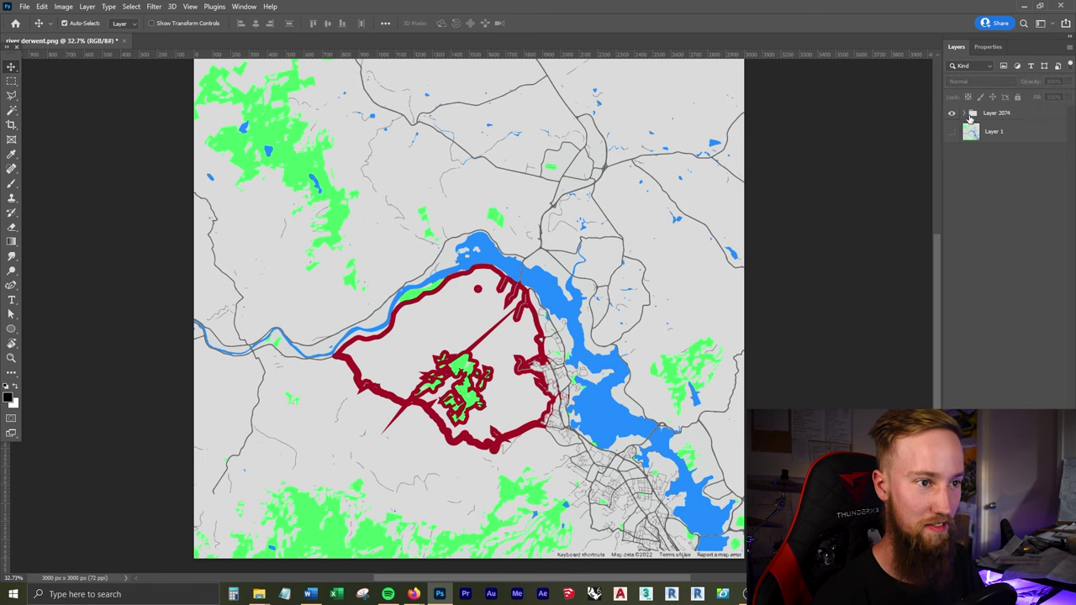
Step: Zoom in and drag the red-outlined compound path layer off the map
scroll(469, 404, up, 3)
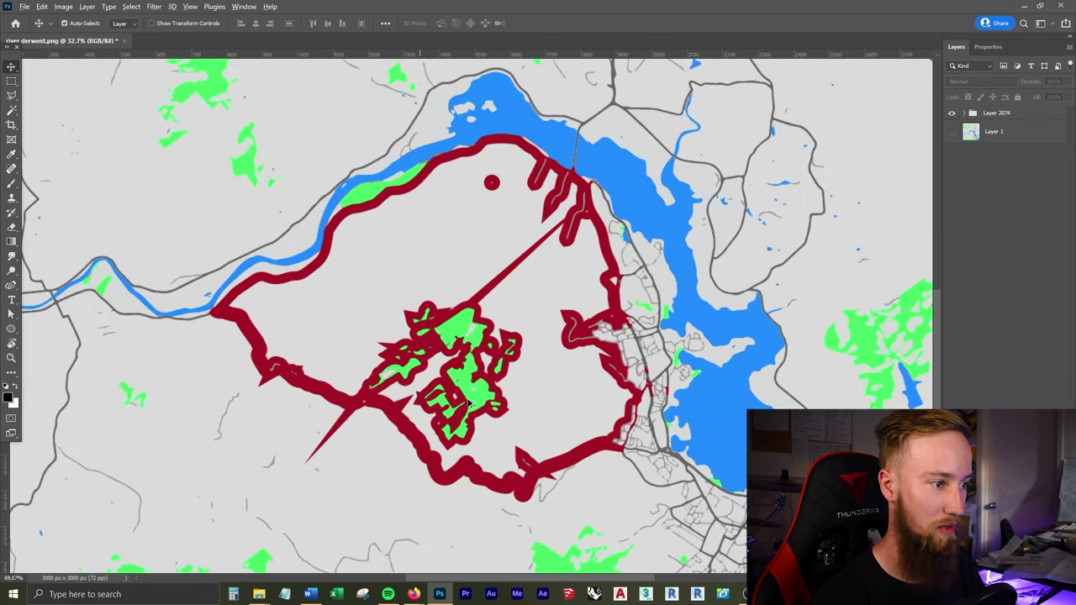
mouse_move(531, 304)
mouse_down()
mouse_move(550, 327)
mouse_move(576, 319)
mouse_move(532, 316)
mouse_up()
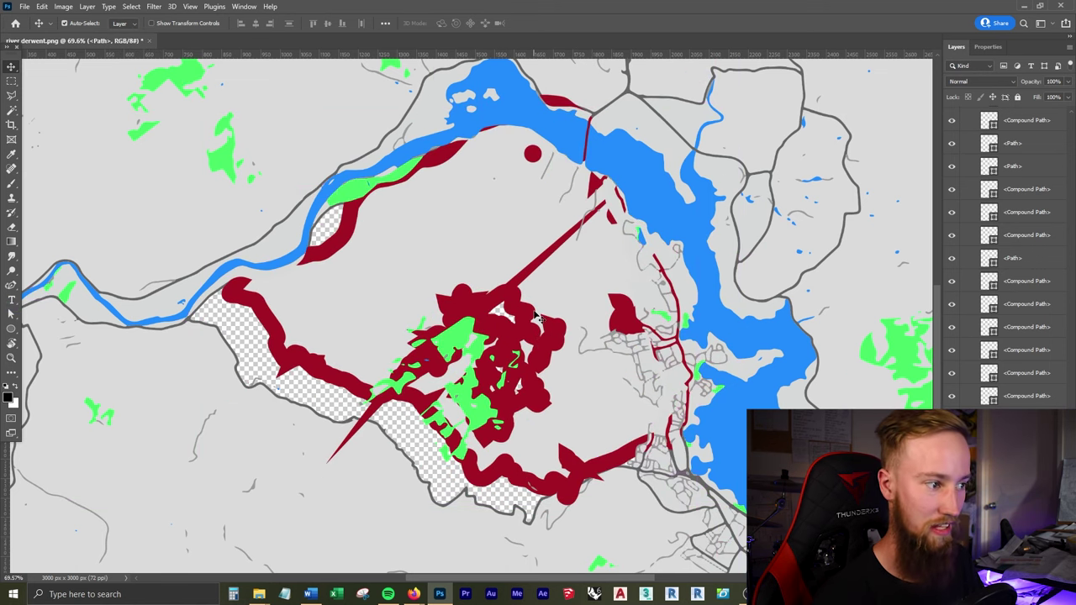
scroll(530, 322, down, 4)
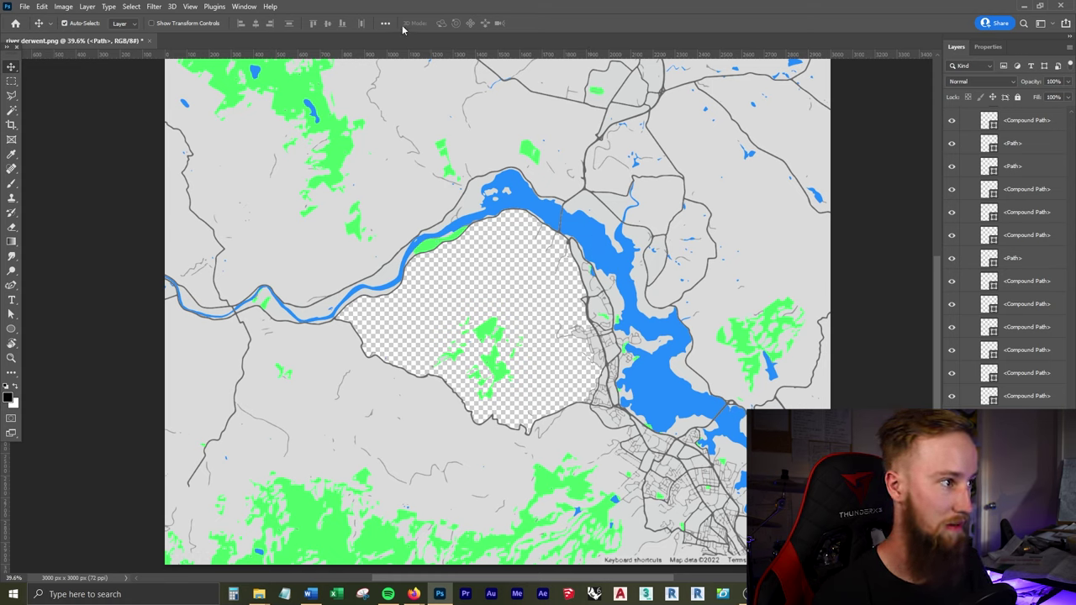
Step: Change the river estuary shape's fill from blue to the purple swatch
key(p)
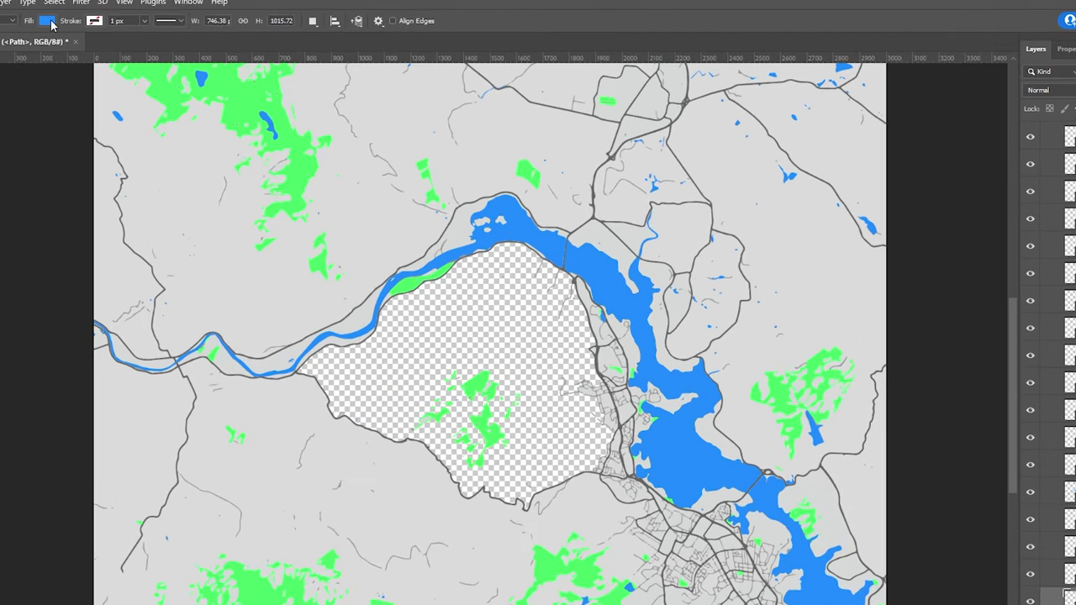
click(48, 21)
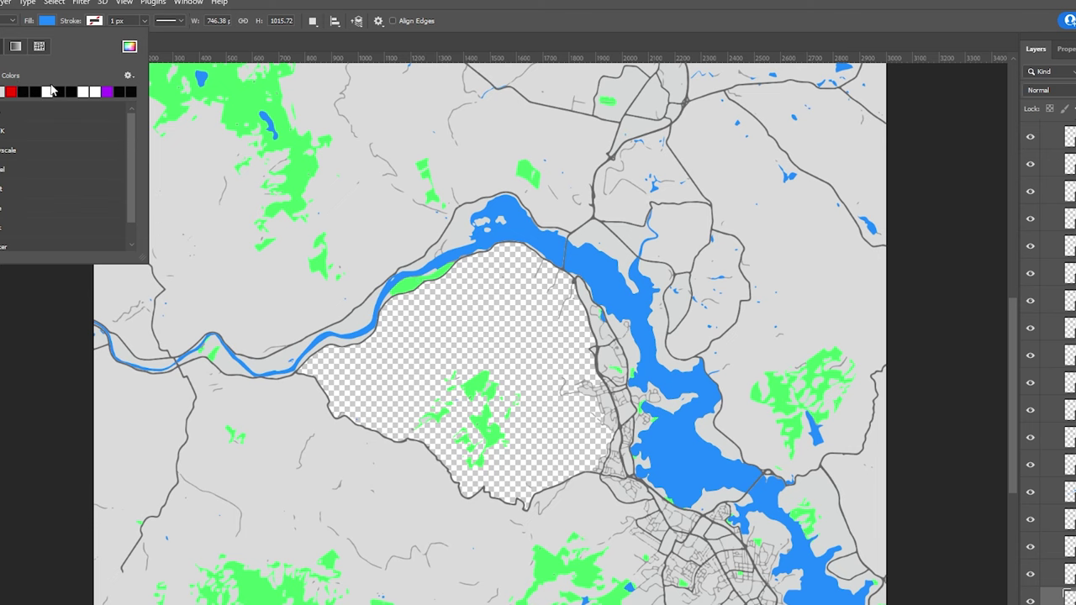
click(107, 91)
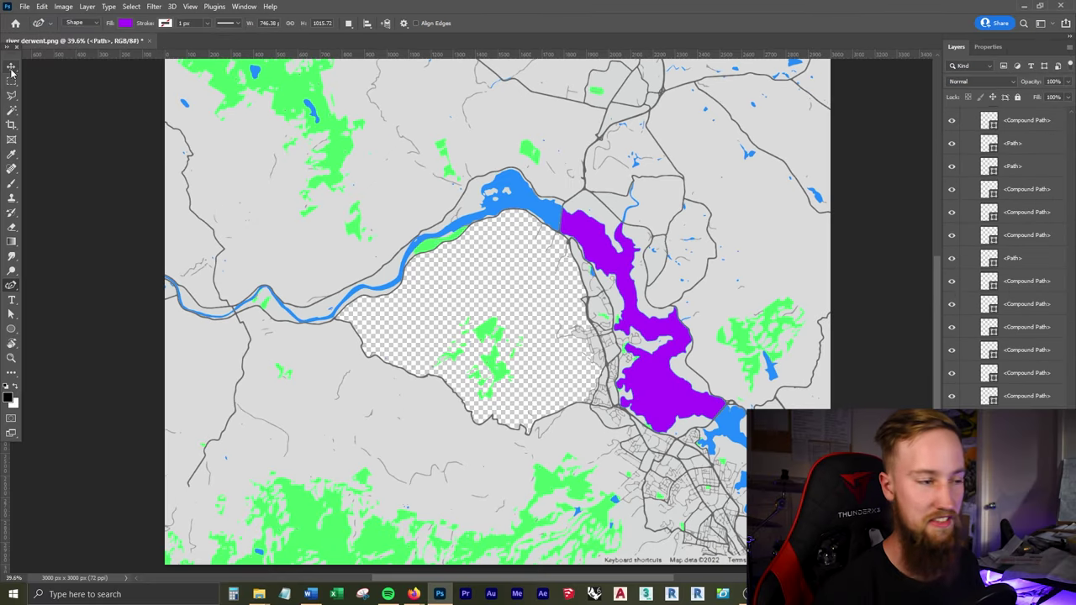
key(v)
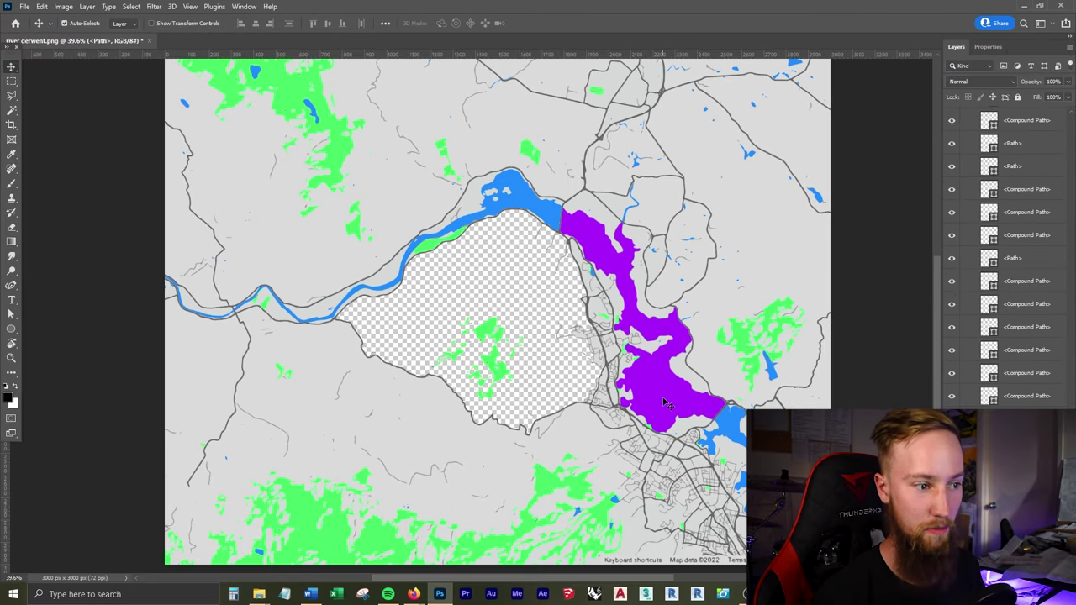